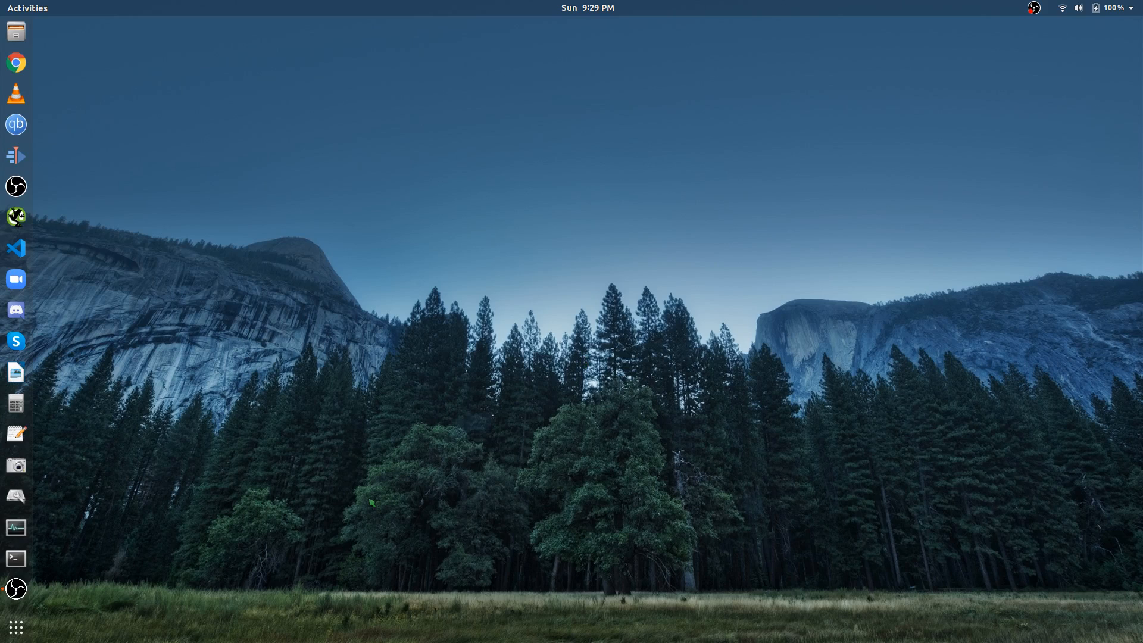
Open a terminal and install soundconverter and easytag with sudo apt install.
left_click(3, 552)
left_click_drag(477, 53, 631, 238)
type("sudo apt install so")
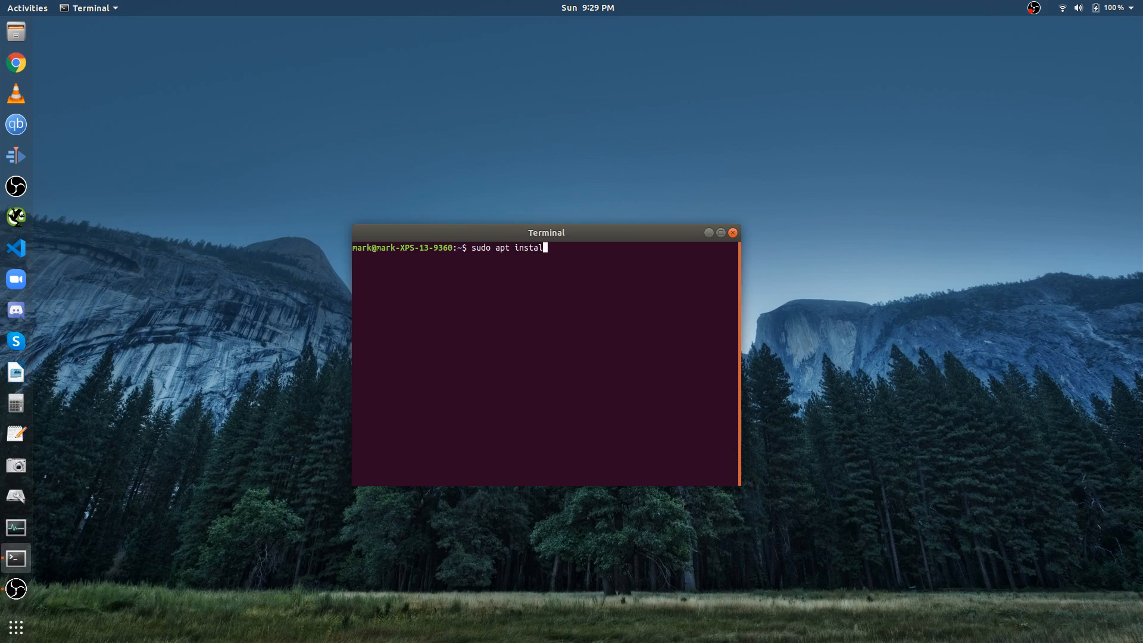
type("undconverter")
key("BackSpace")
key("BackSpace")
key("BackSpace")
key("BackSpace")
key("BackSpace")
key("BackSpace")
type("verter easytag")
key("Return")
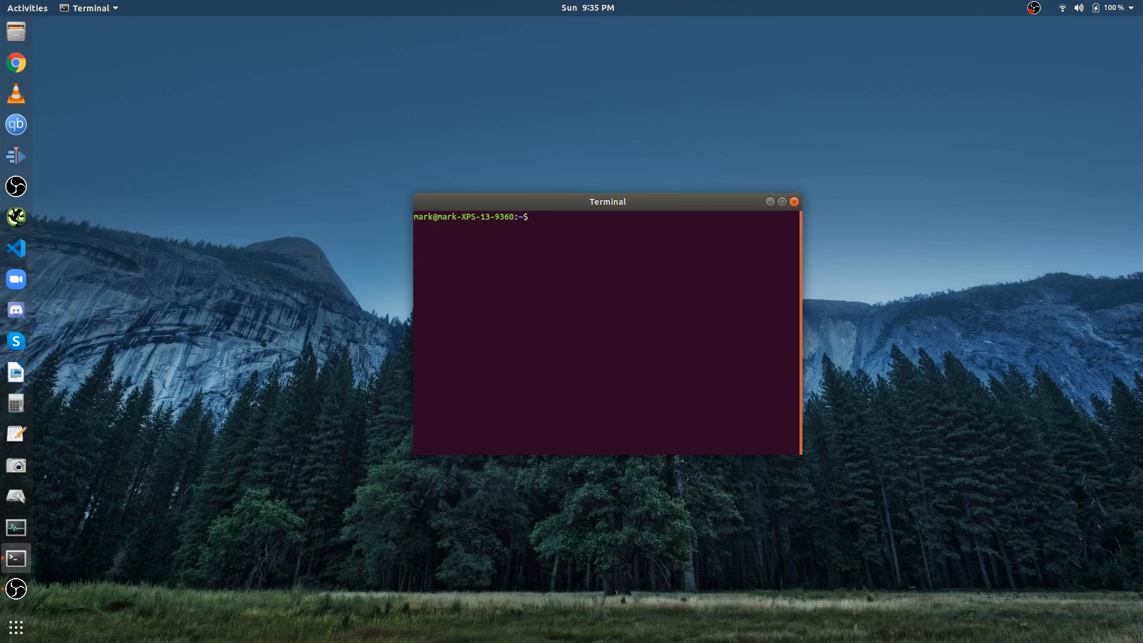
Close the terminal and launch Sound Converter from the application search.
right_click(557, 207)
left_click(584, 364)
key("super")
type("solund")
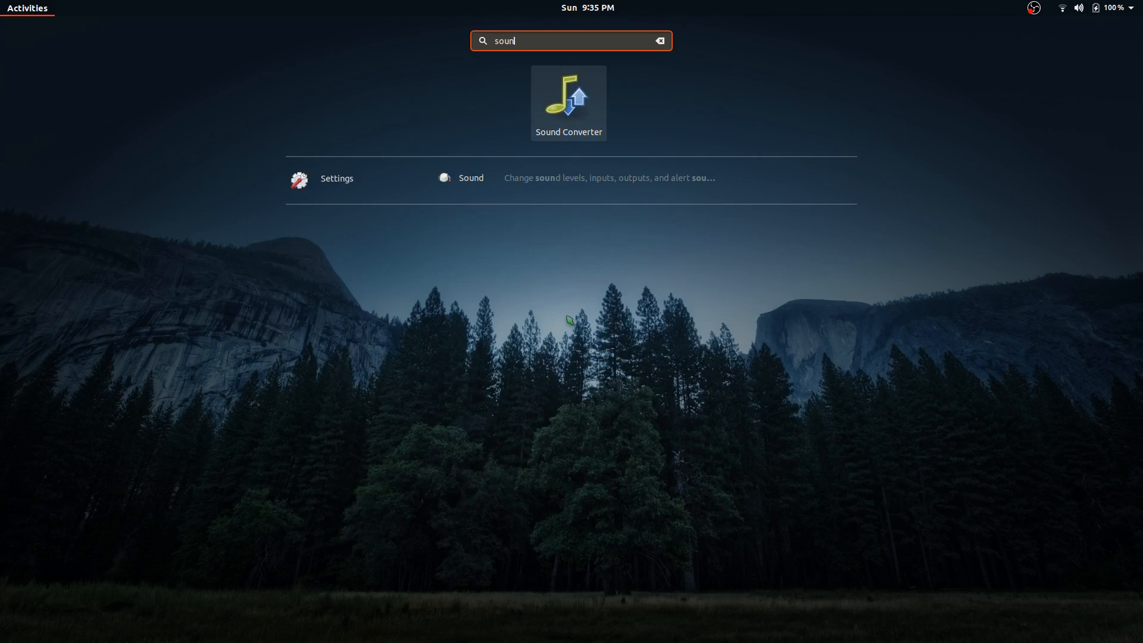
key("Return")
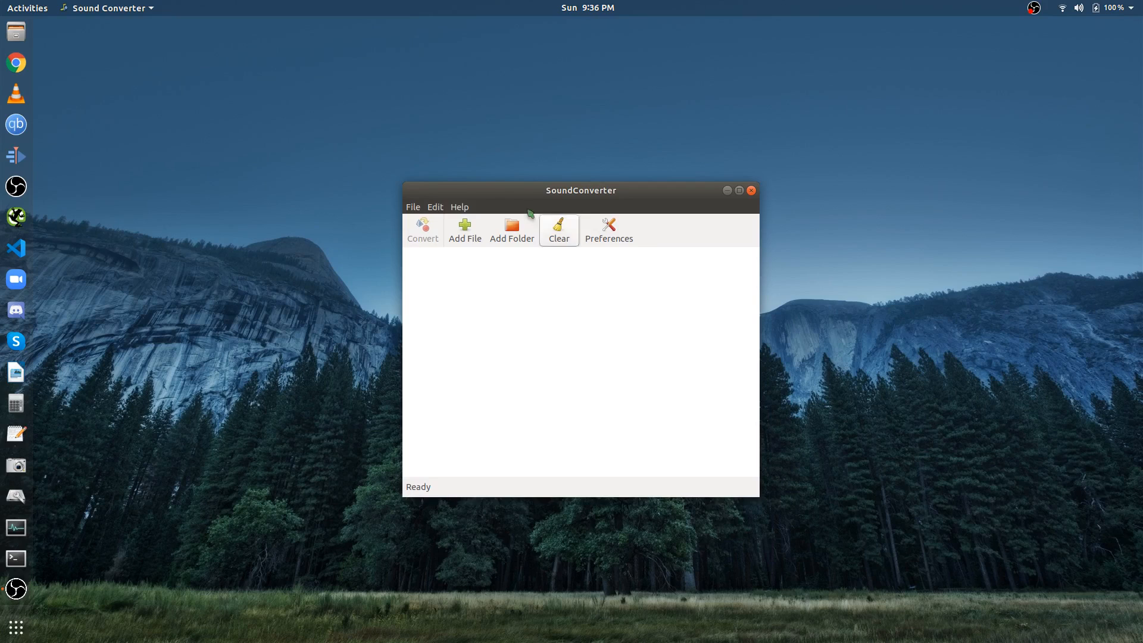
Add tracks 01. Dreaming.mp3 through 16. Unhateable.mp3 from the Music folder's 2011 - Incomparable [Mystery Version] album to the conversion list.
left_click(475, 242)
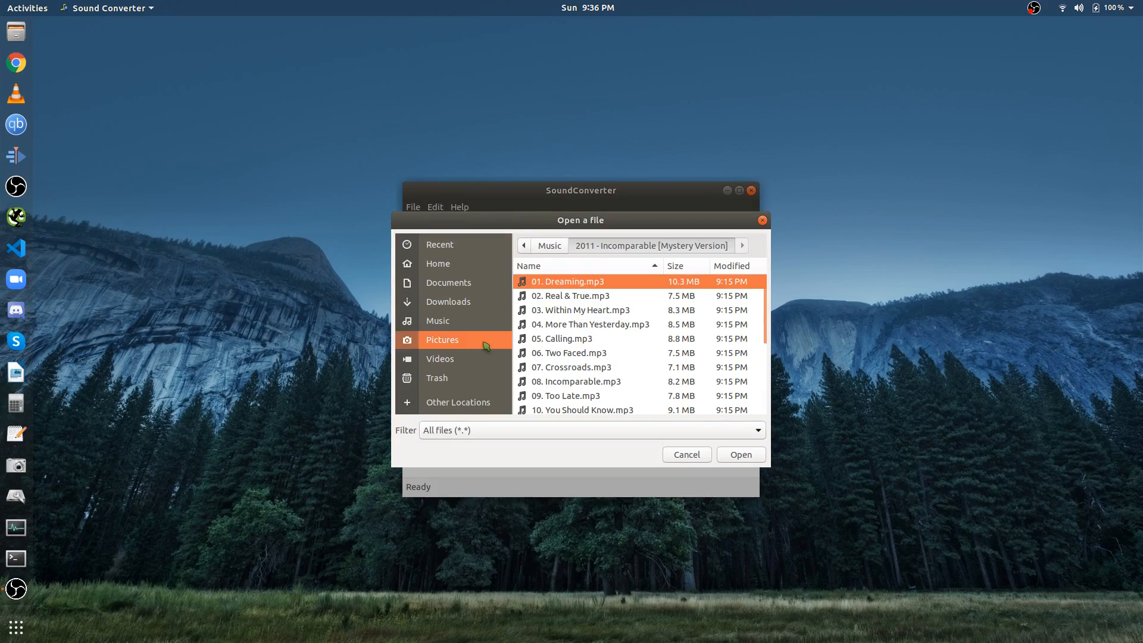
left_click(438, 320)
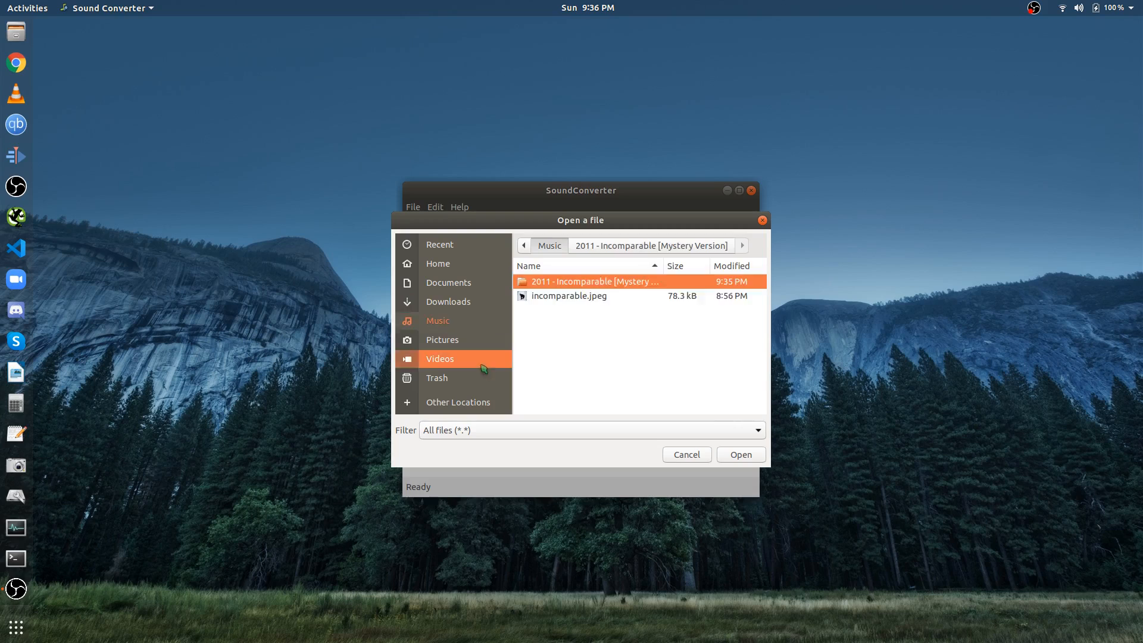
double_click(580, 283)
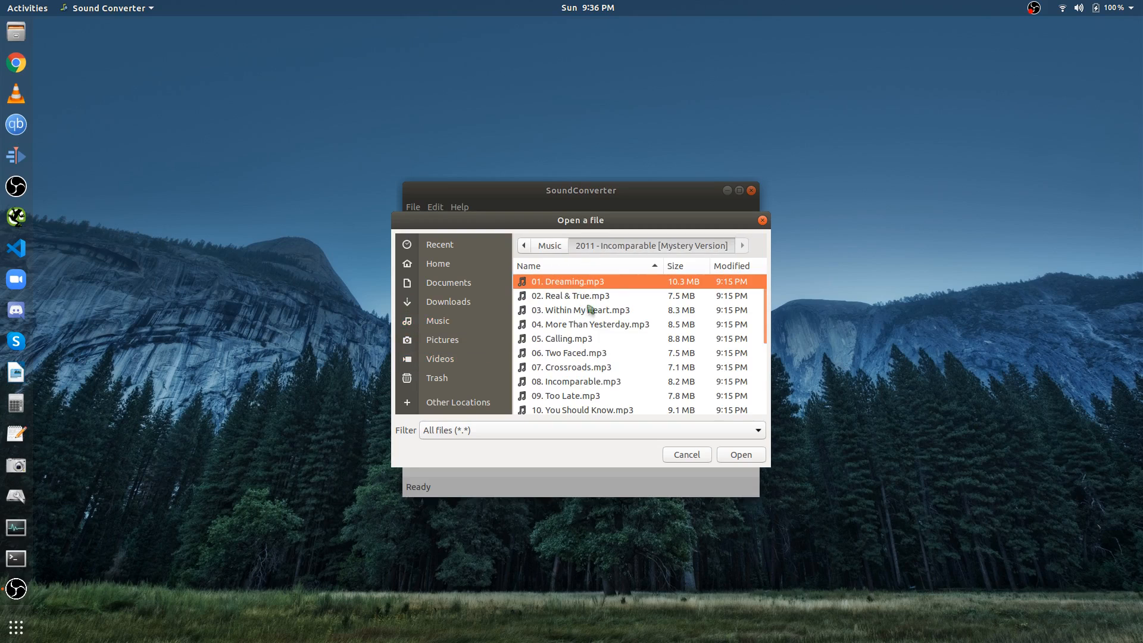
scroll(594, 316, "down", 3)
scroll(595, 318, "down", 3)
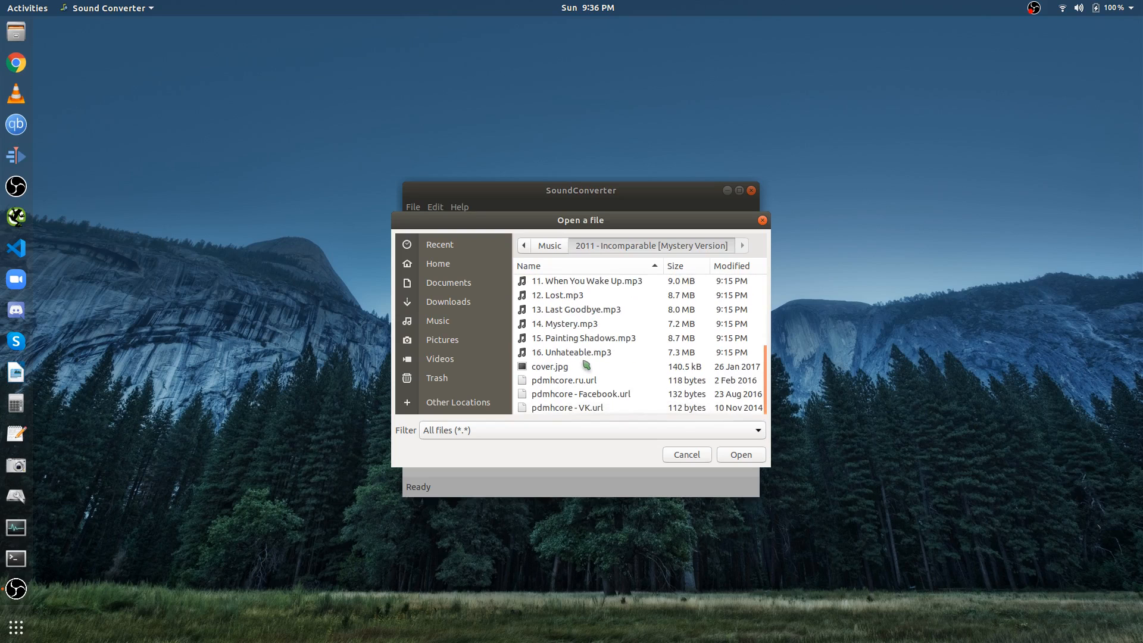
left_click(588, 353, "shift")
scroll(614, 373, "up", 5)
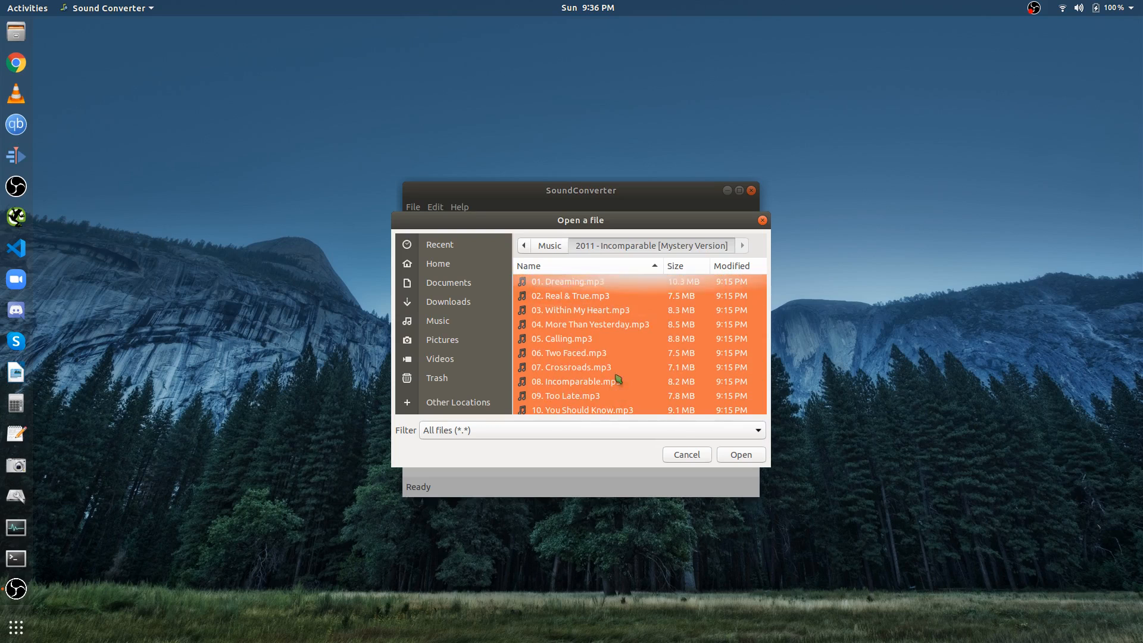
scroll(613, 373, "down", 5)
left_click(741, 454)
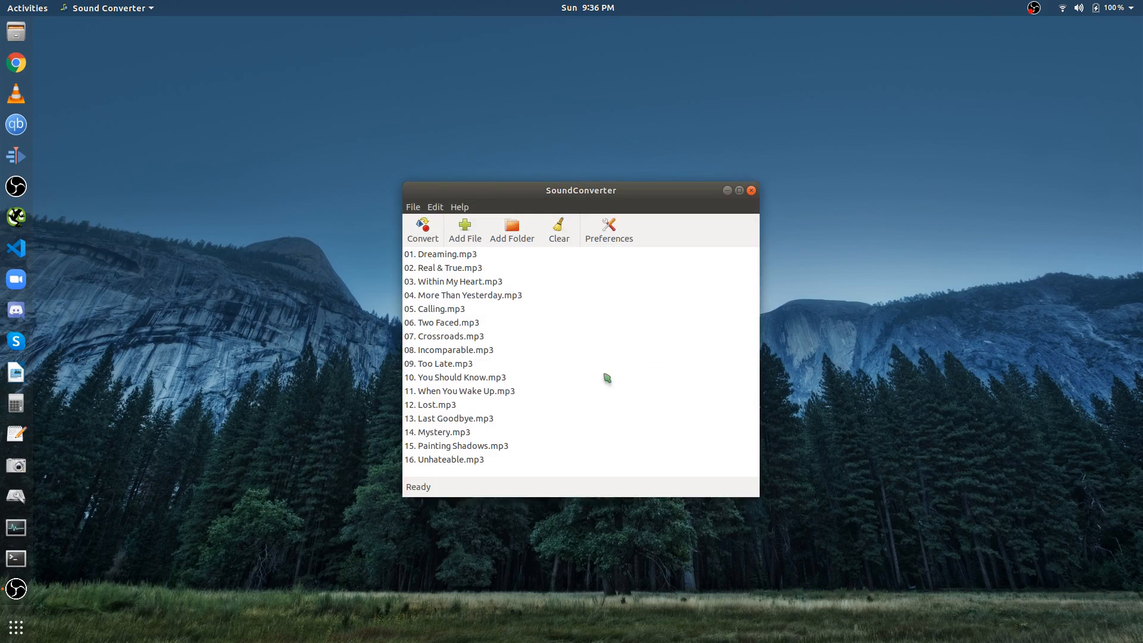
left_click(495, 272)
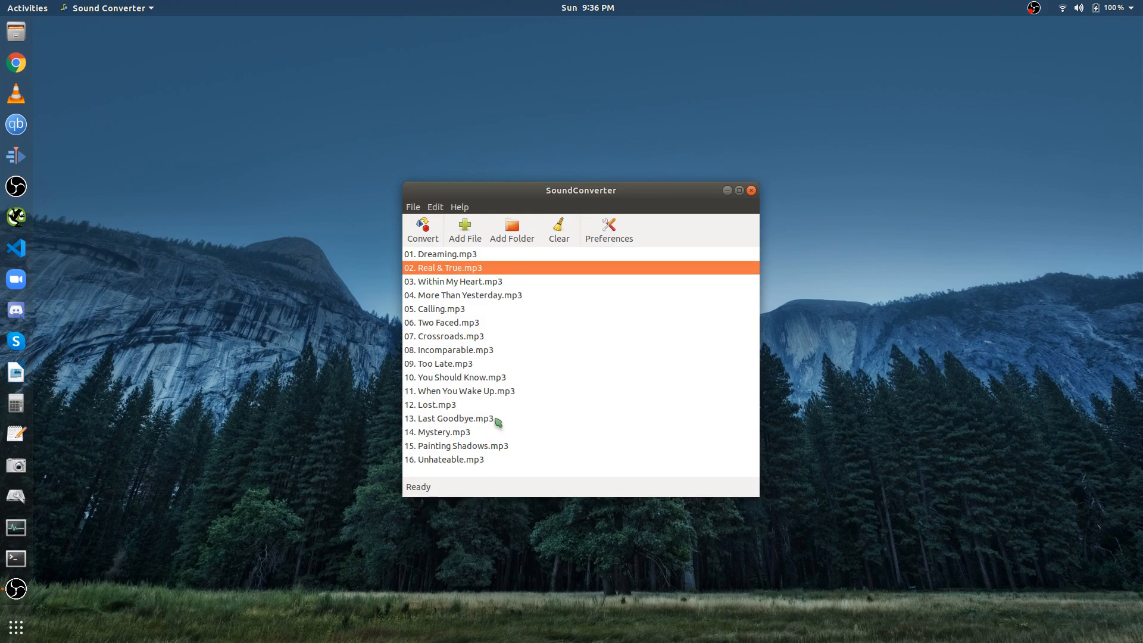
left_click(518, 393)
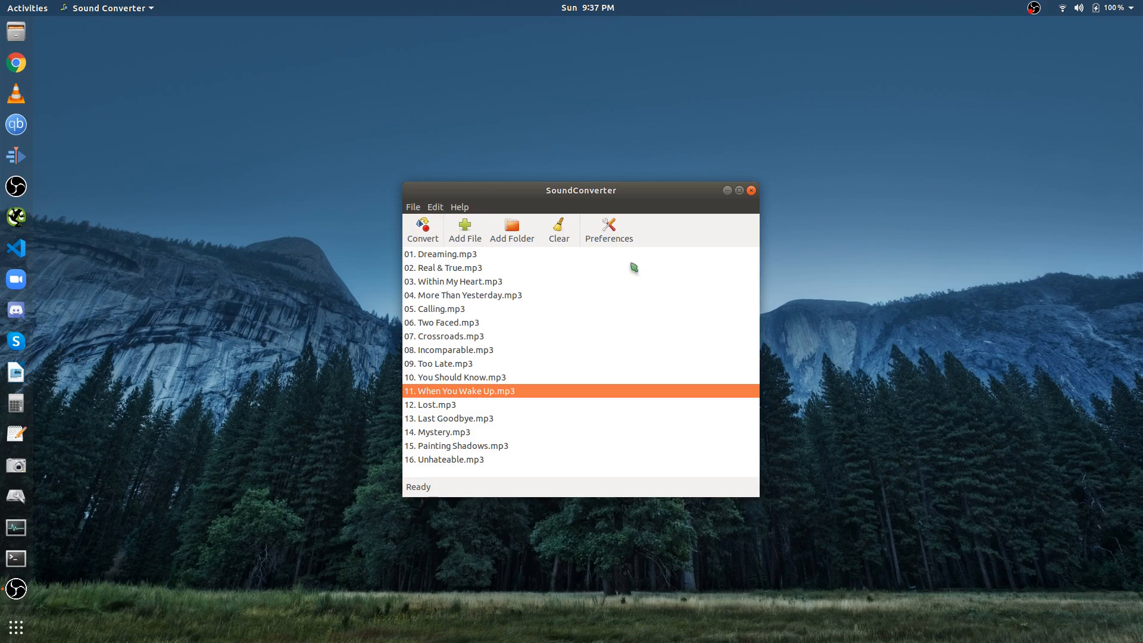
In the preferences, choose the home Music folder as the place for converted results.
left_click(609, 227)
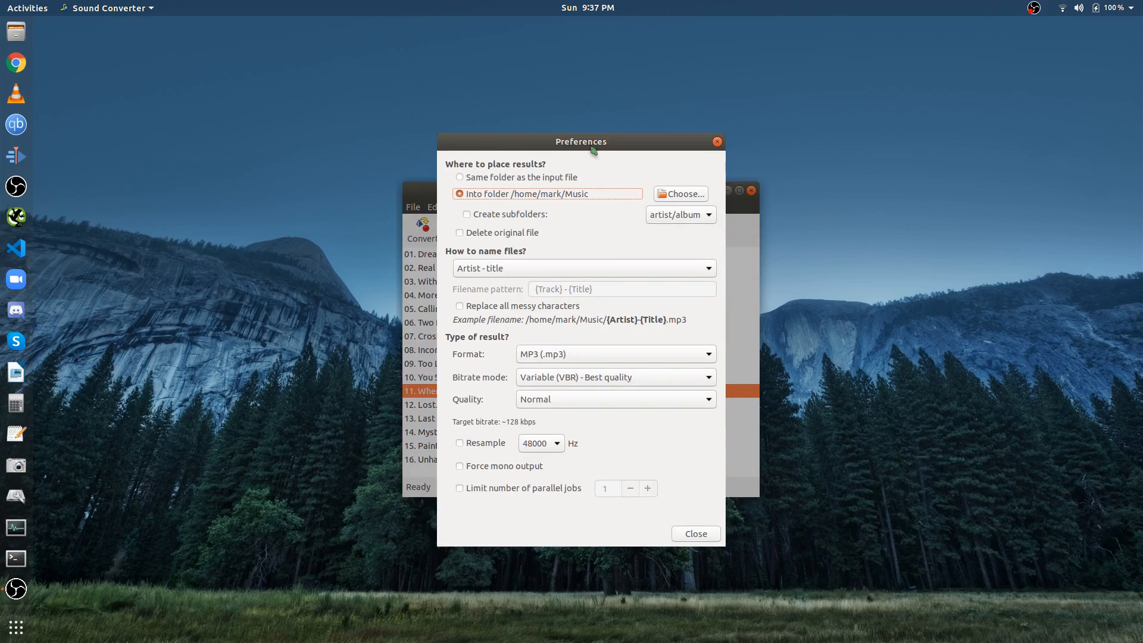
left_click(665, 195)
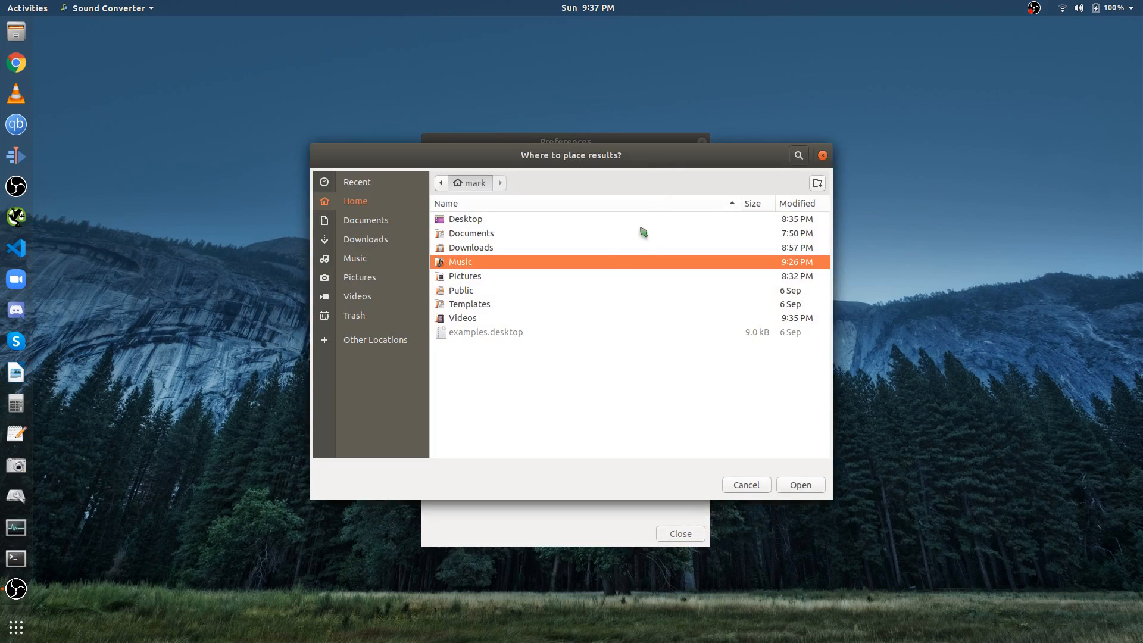
double_click(495, 263)
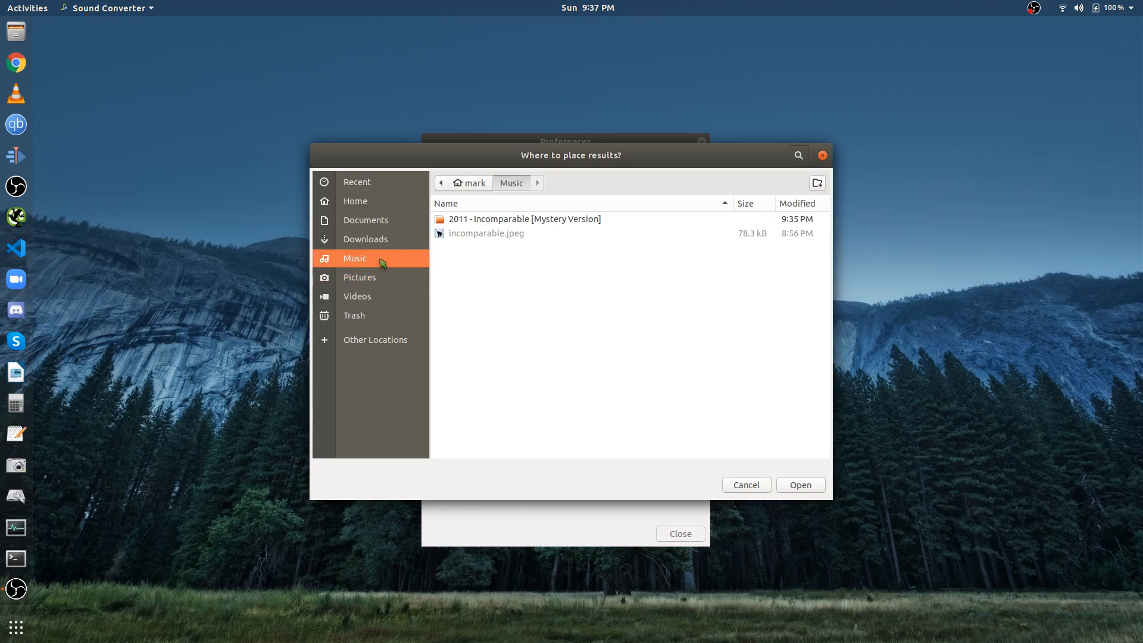
left_click(809, 485)
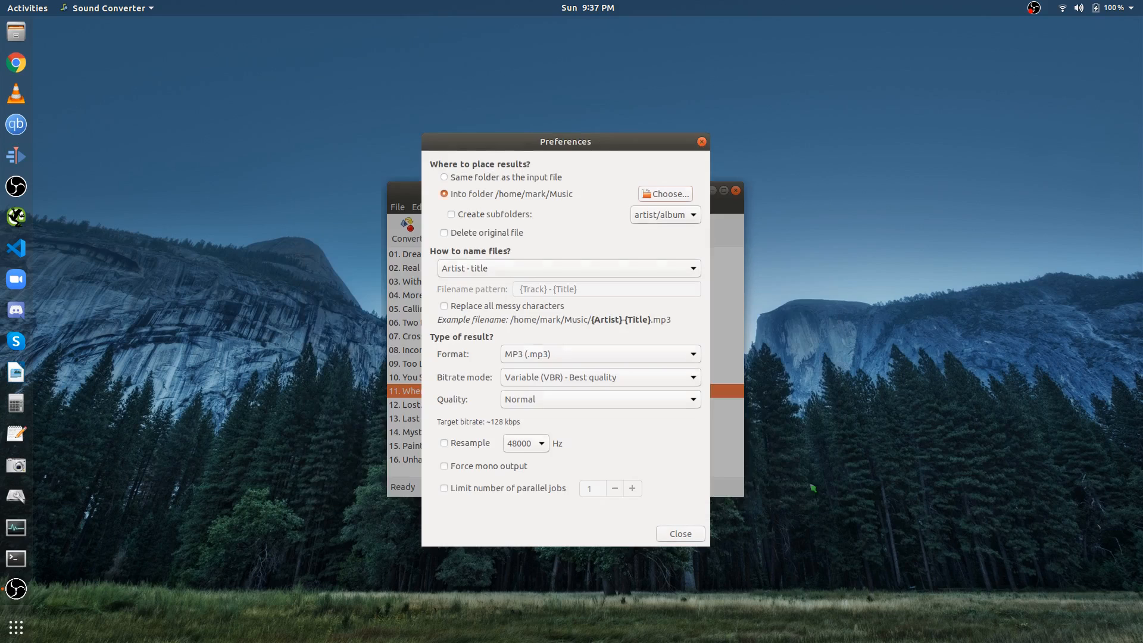
Name the output files by Artist - title at Normal quality, and convert the listed tracks.
left_click(478, 269)
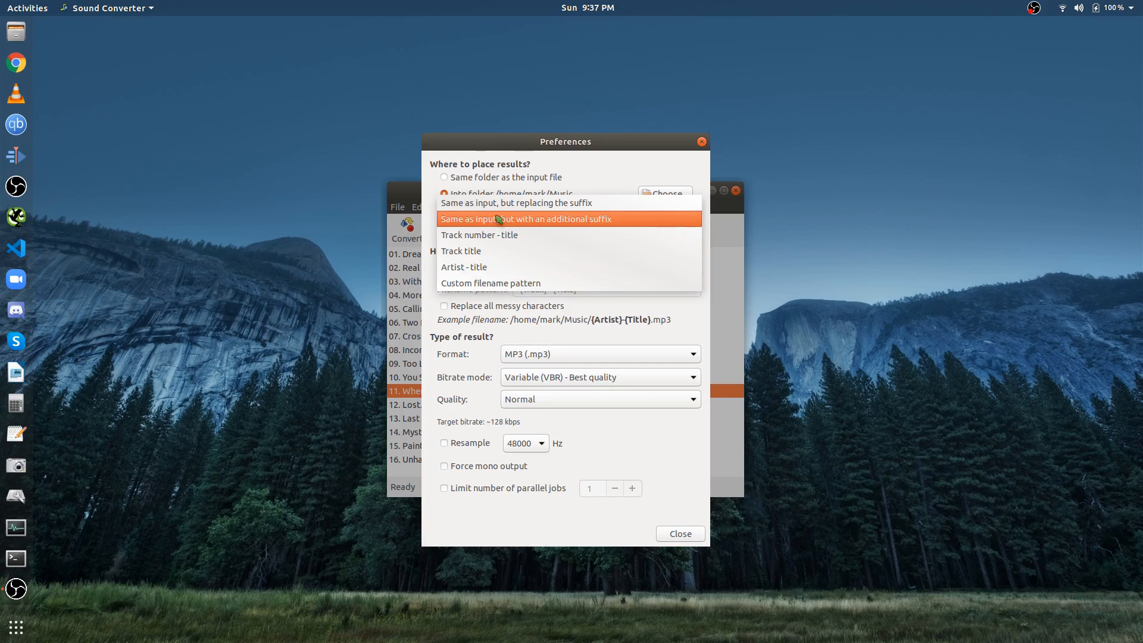
left_click(477, 271)
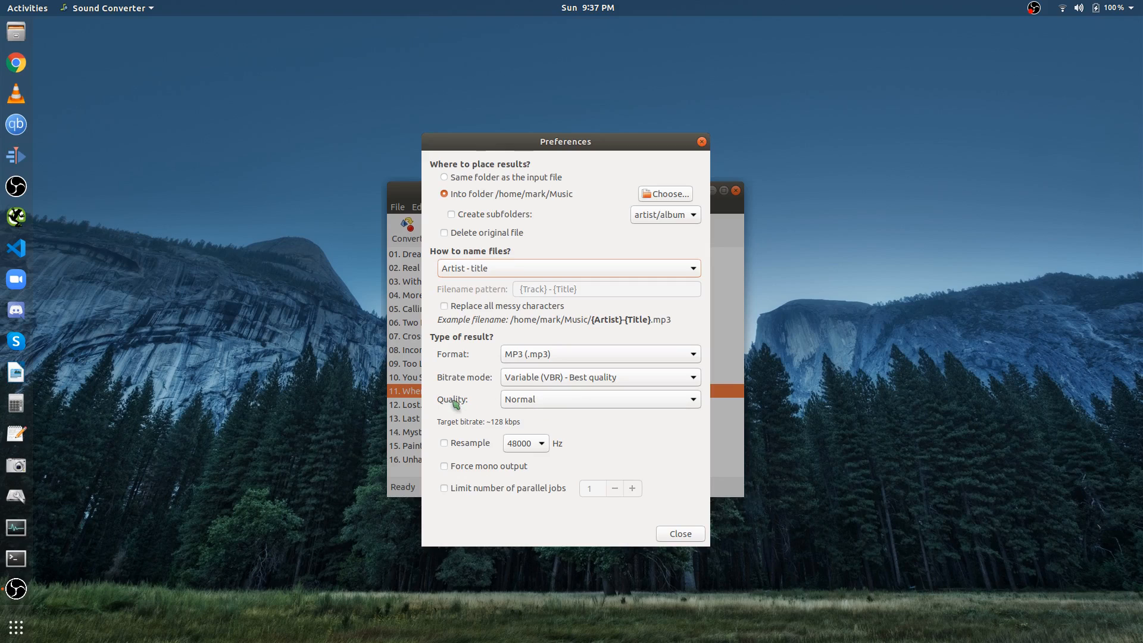
left_click(526, 405)
left_click(528, 404)
left_click(678, 534)
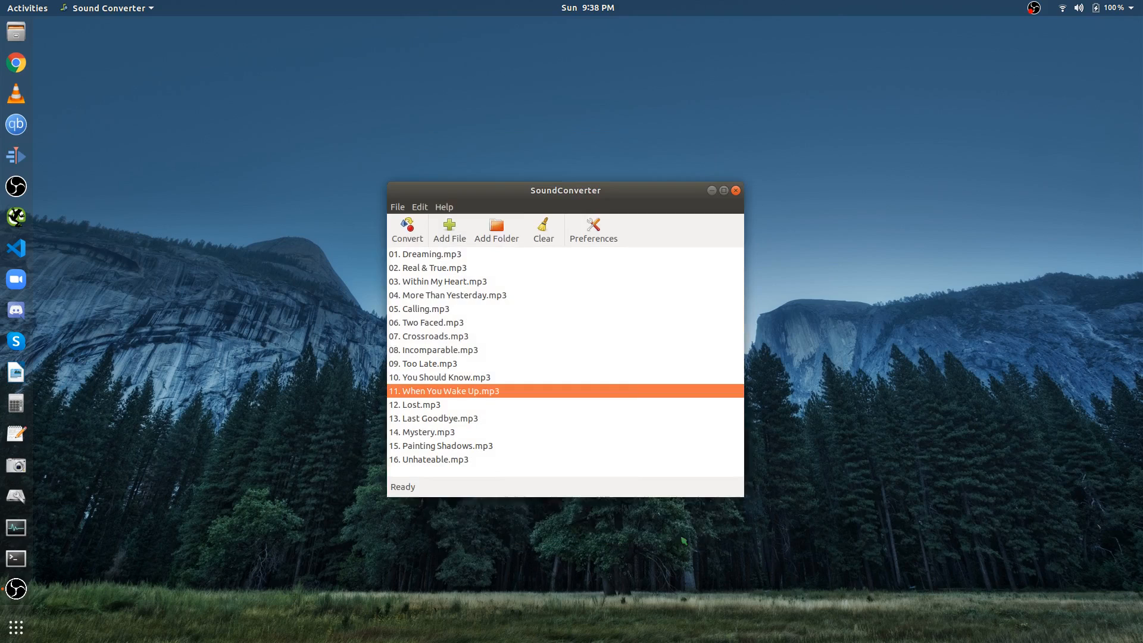
left_click(407, 231)
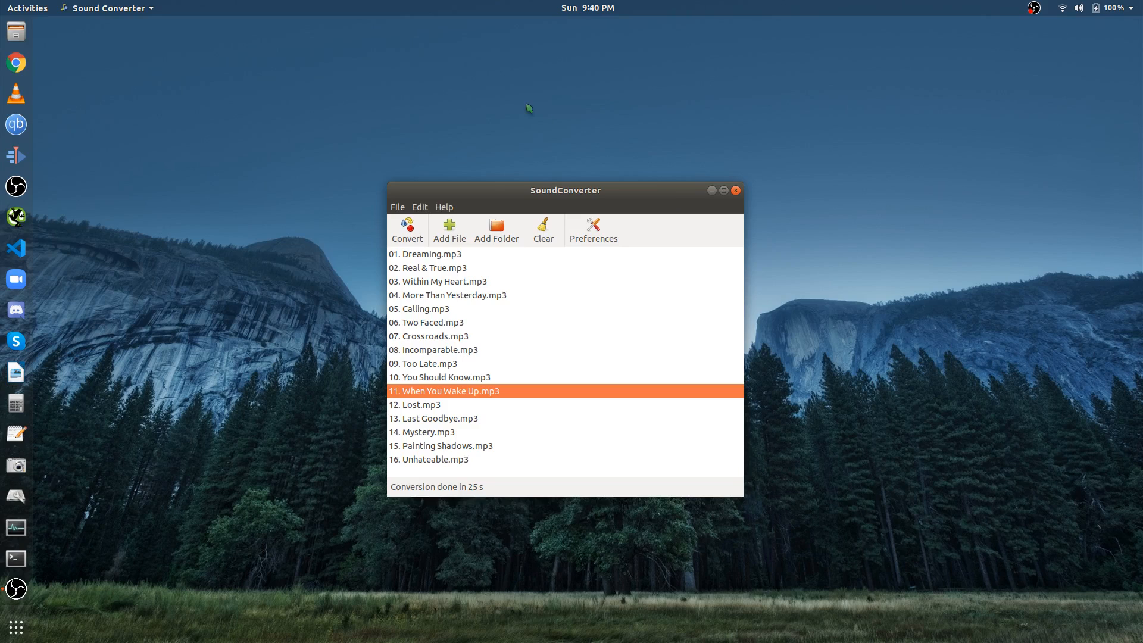
Compare the original album tracks with the converted files in the Music folder, checking file names and the sizes of tracks such as Crossroads.
left_click_drag(555, 201, 567, 201)
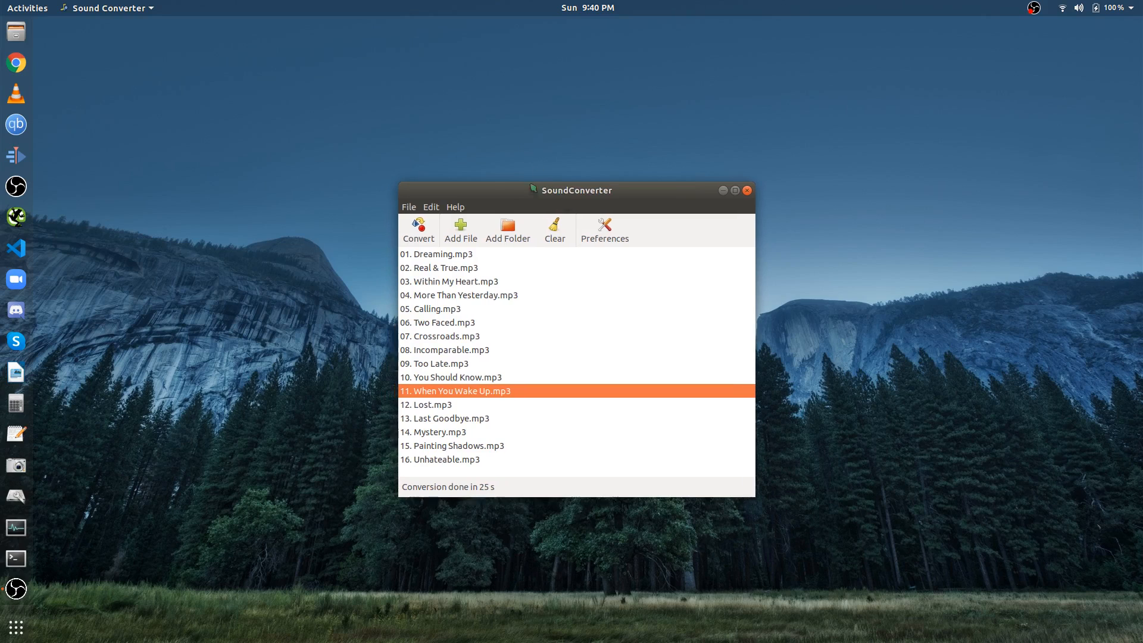
left_click(19, 50)
left_click(361, 305)
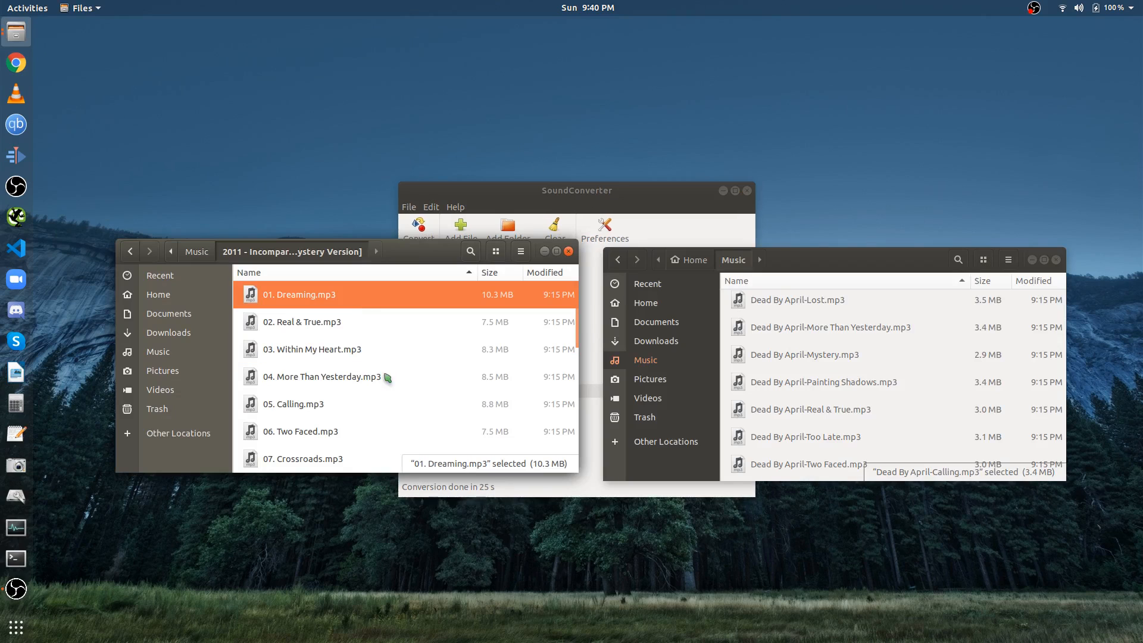
scroll(388, 378, "down", 5)
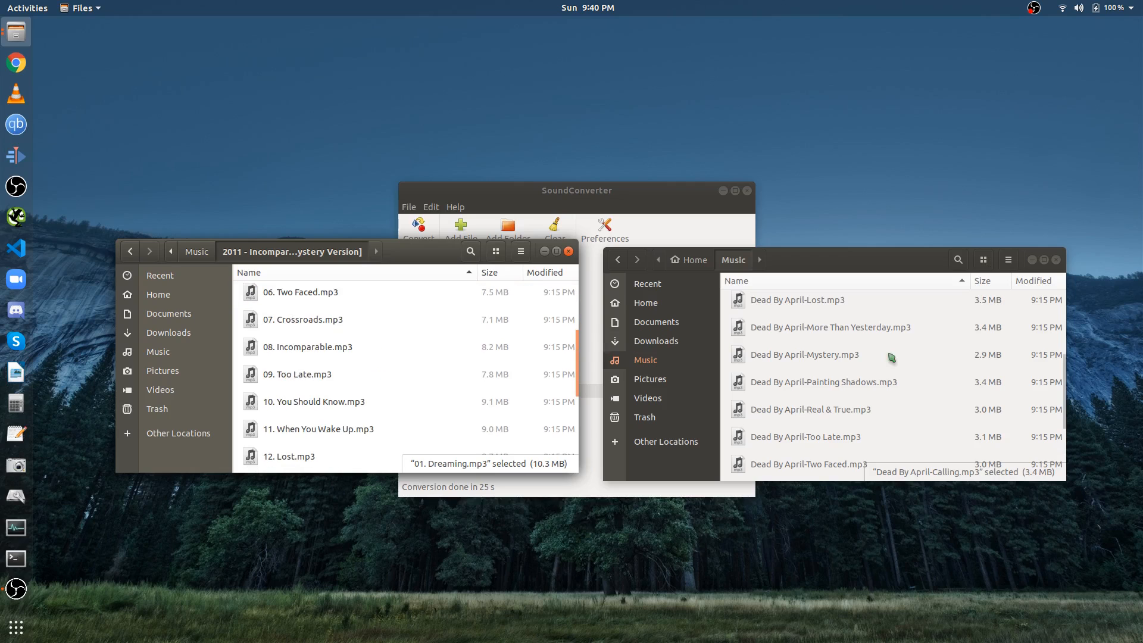
left_click(850, 354)
scroll(836, 371, "up", 5)
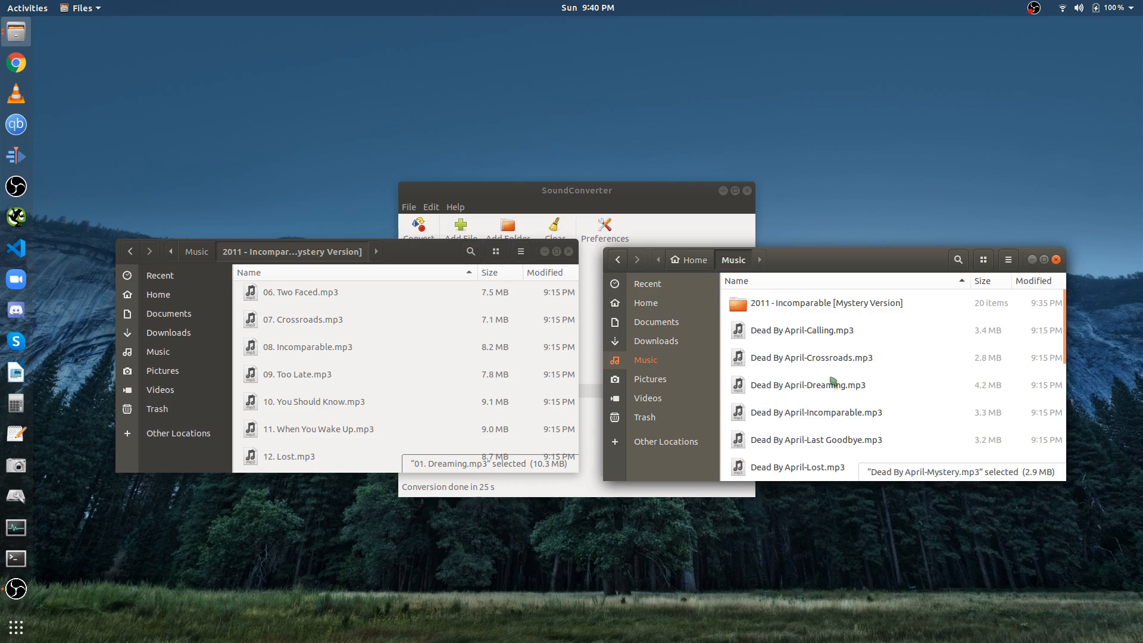
left_click(832, 362)
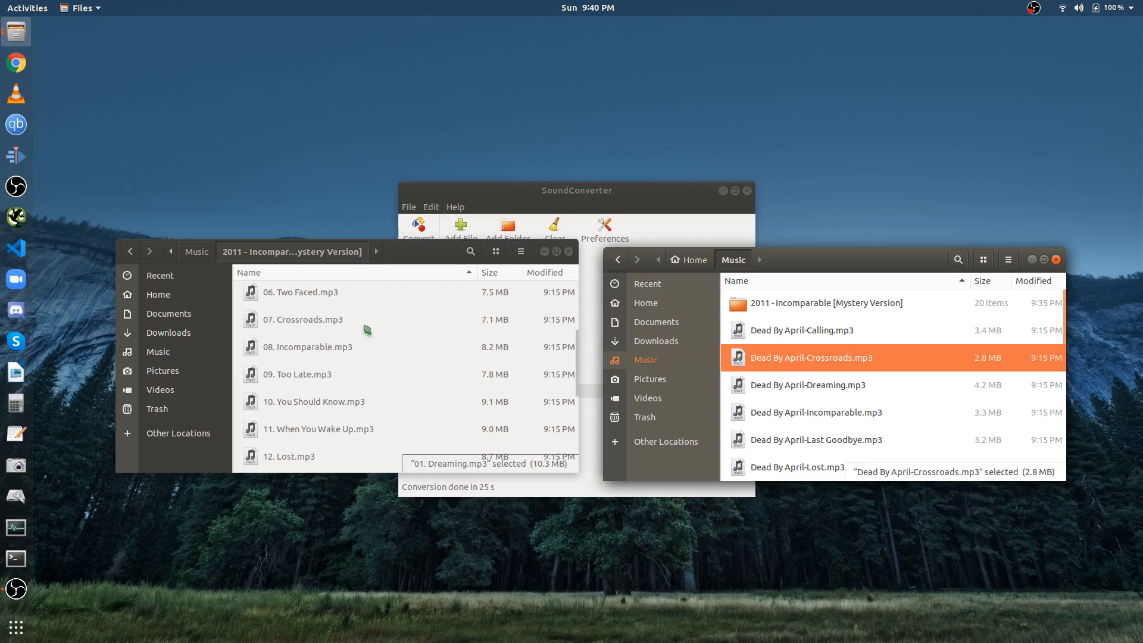
left_click(338, 324)
left_click_drag(421, 255, 431, 306)
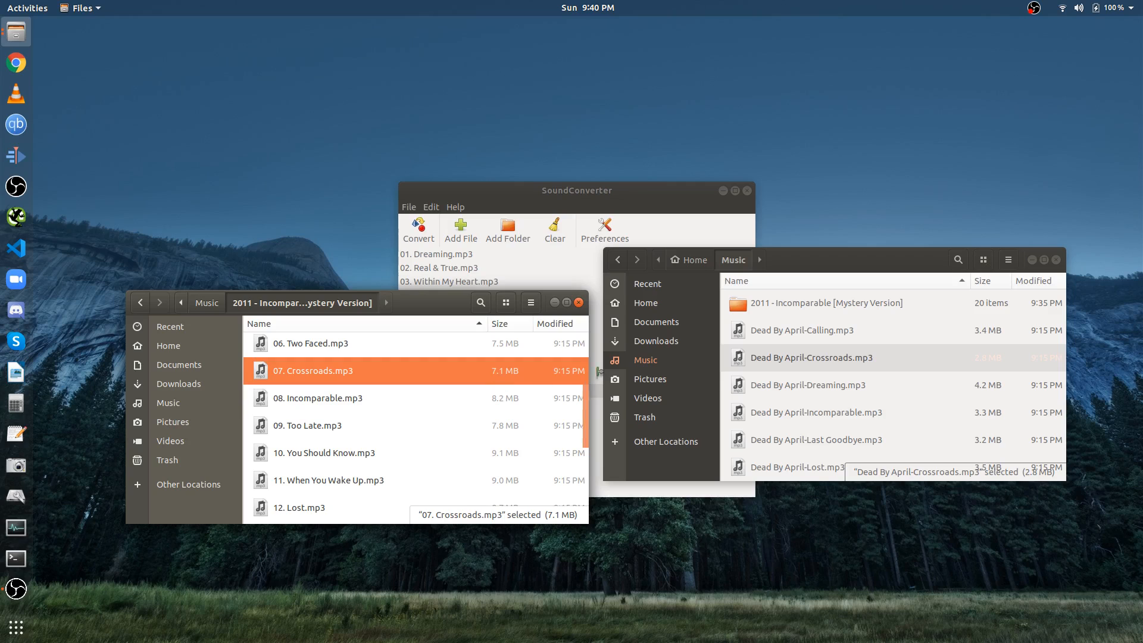
left_click(825, 364)
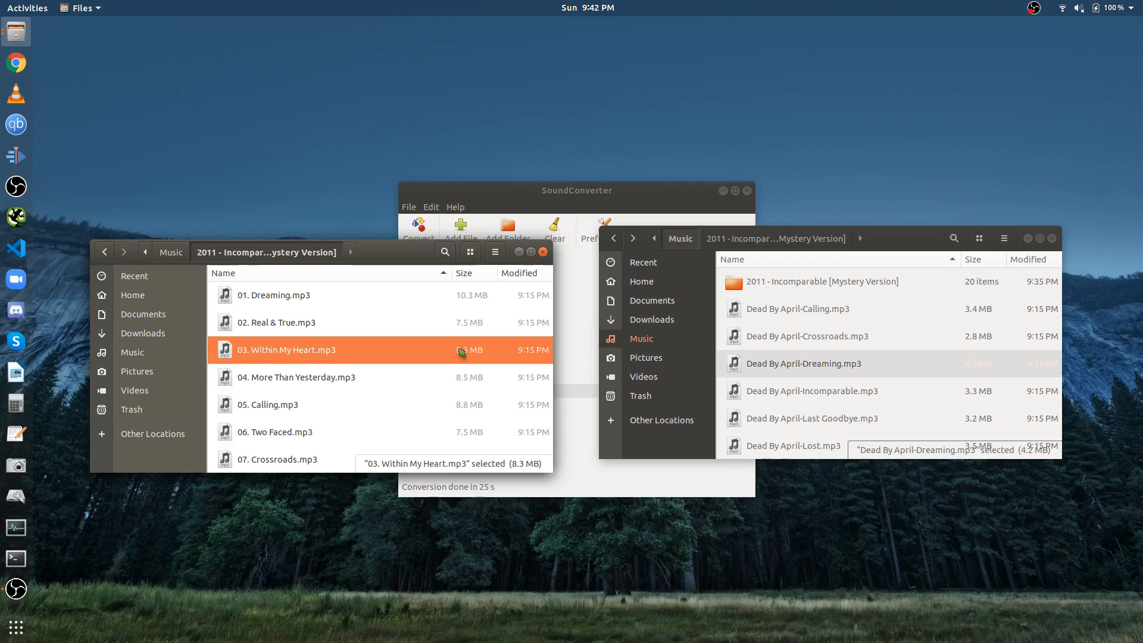
Close SoundConverter and reposition the Music folder window beside the album folder window.
right_click(584, 191)
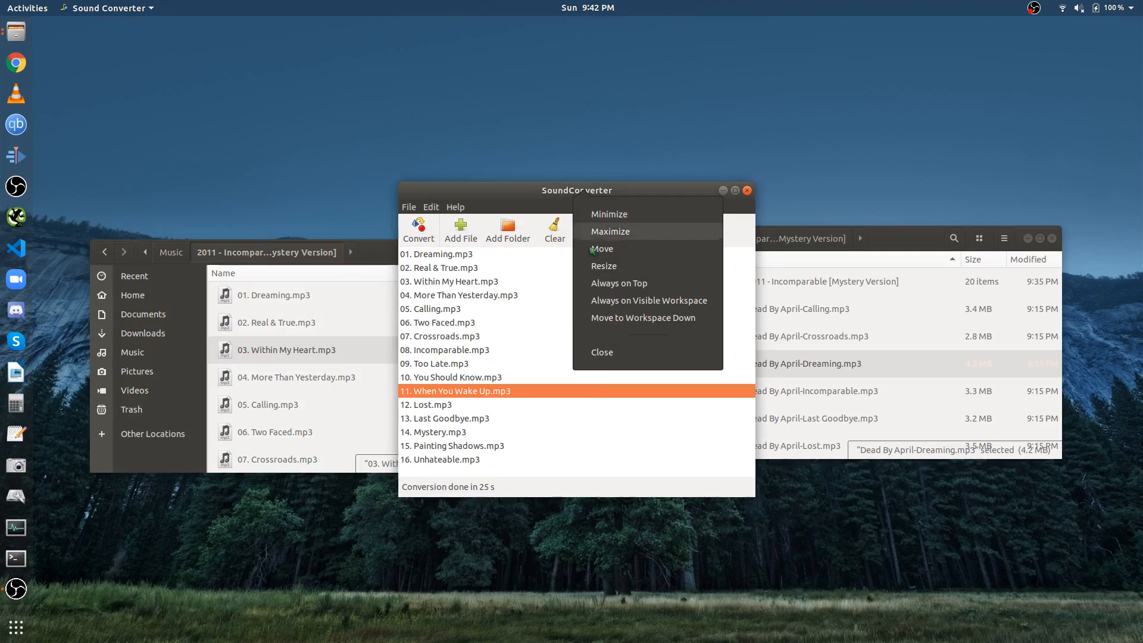
left_click(596, 355)
left_click_drag(896, 240, 892, 250)
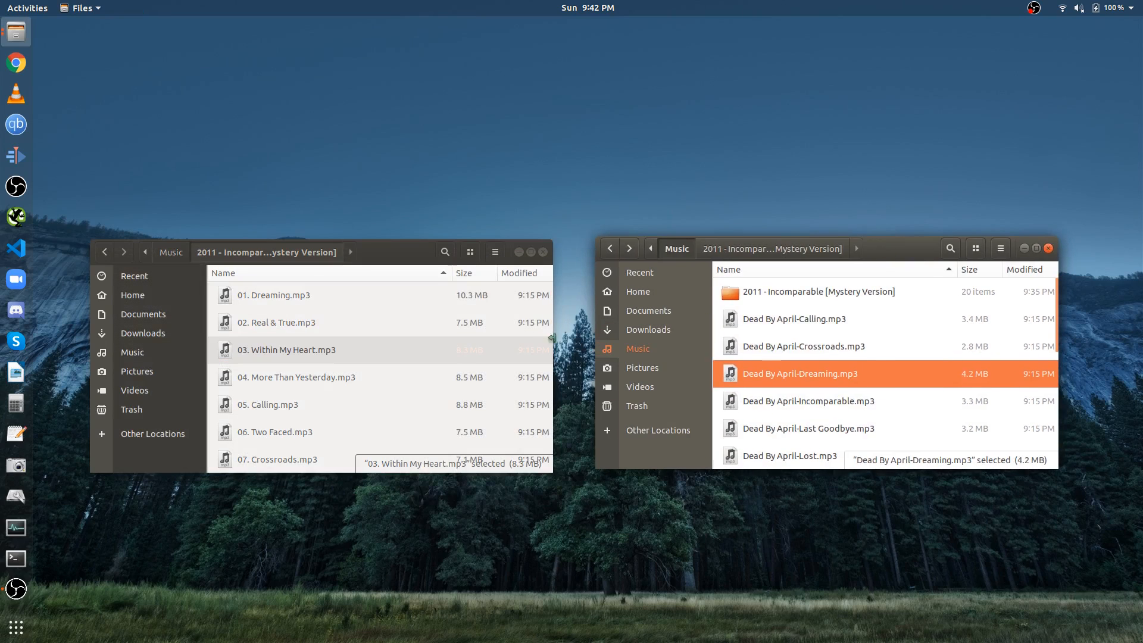
Play the original 03. Within My Heart.mp3 in VLC to check its cover art and tags, and close the player.
left_click(316, 384)
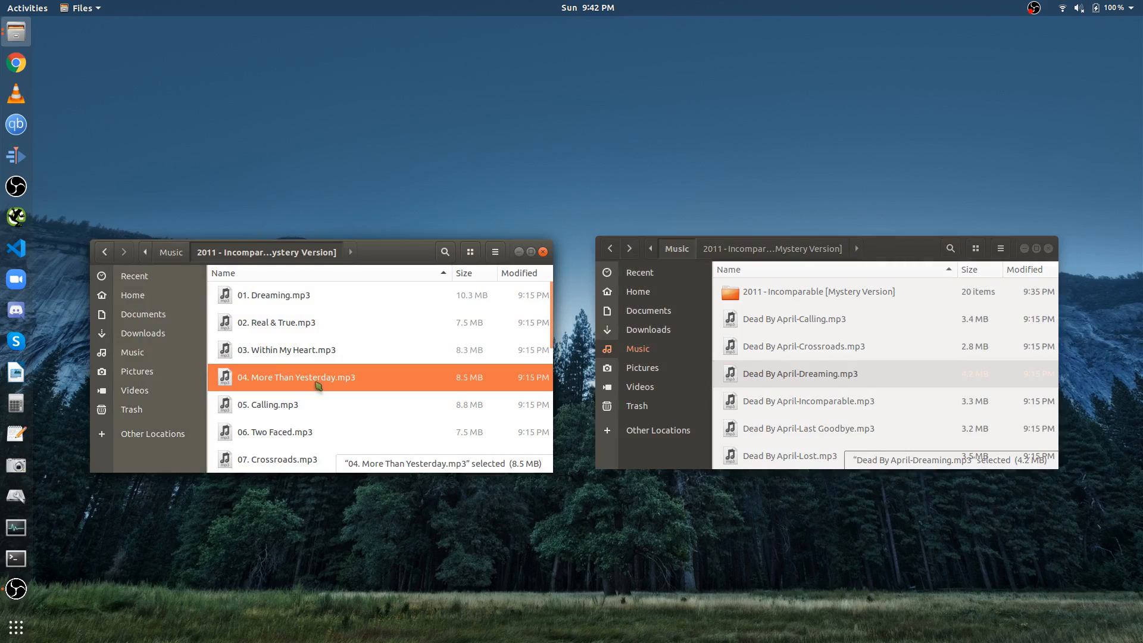
left_click(328, 353)
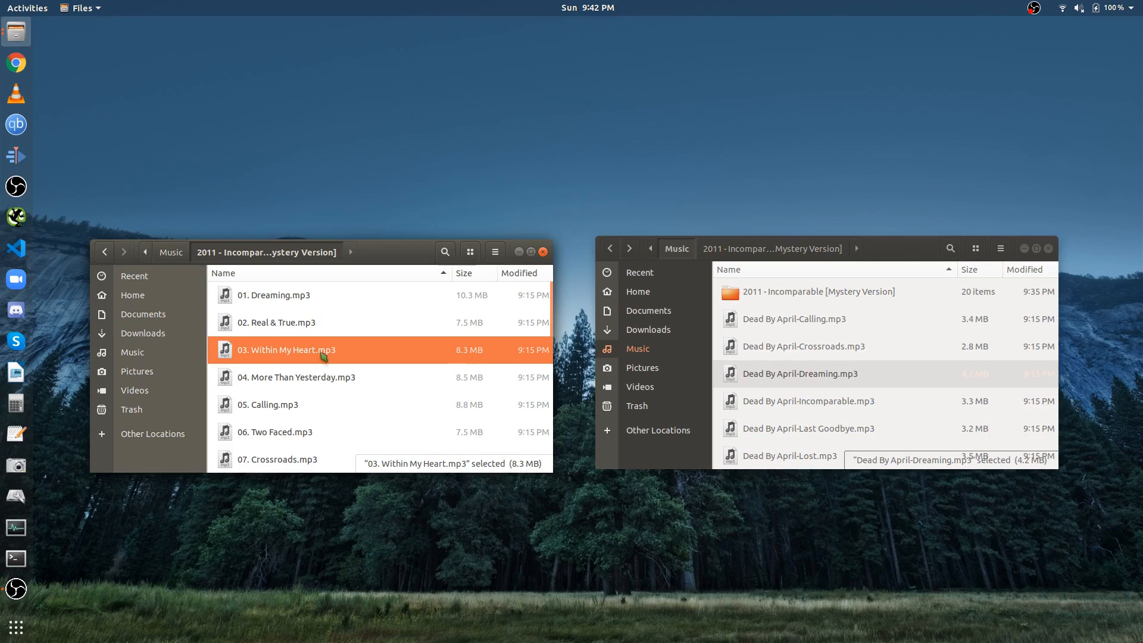
double_click(323, 354)
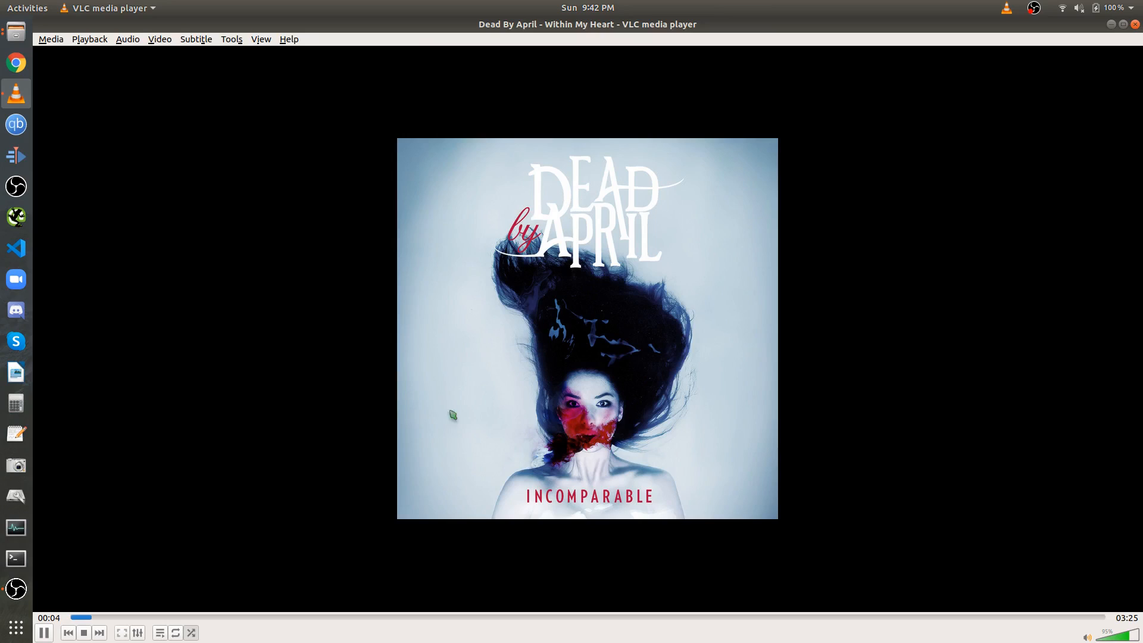
right_click(574, 30)
left_click(602, 187)
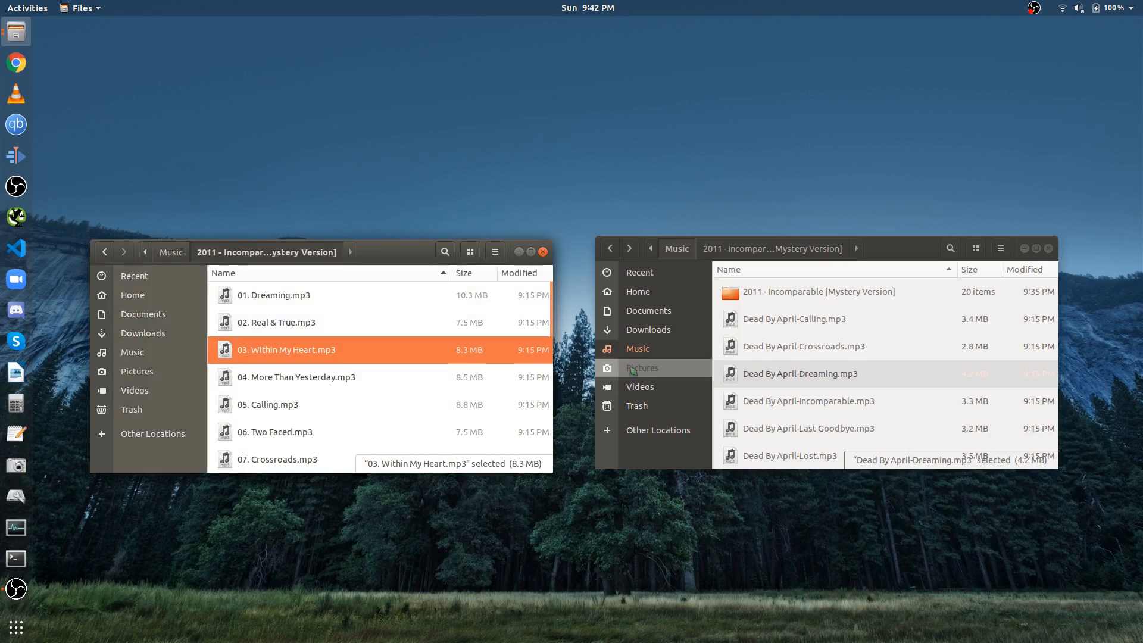
Play the converted Dead By April-Dreaming.mp3 from the Music folder in VLC.
left_click(741, 374)
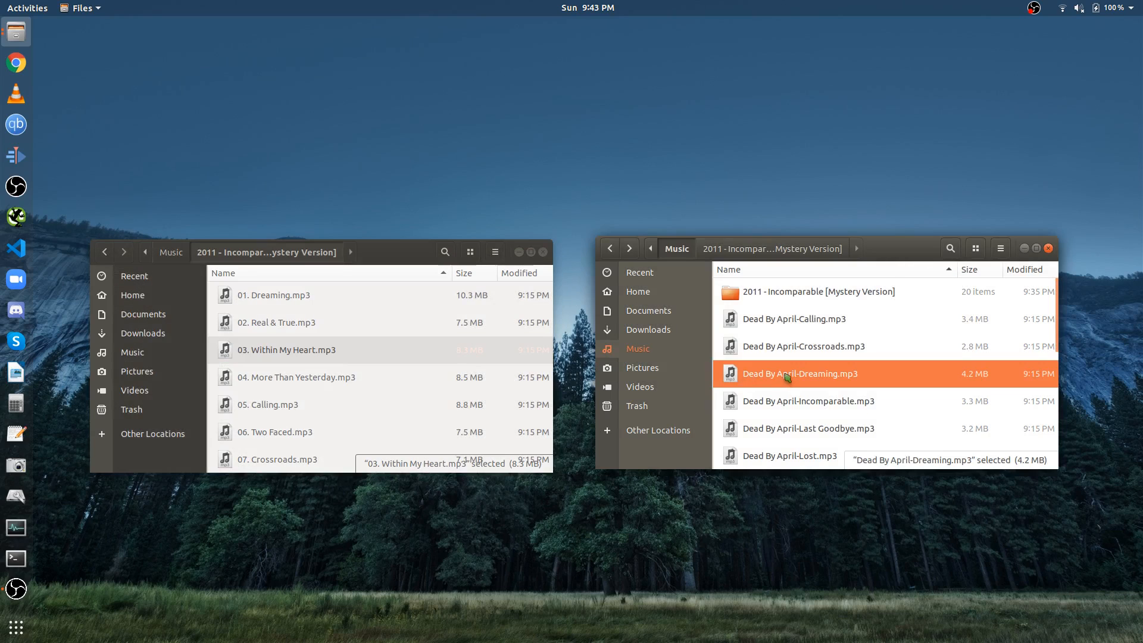
double_click(787, 377)
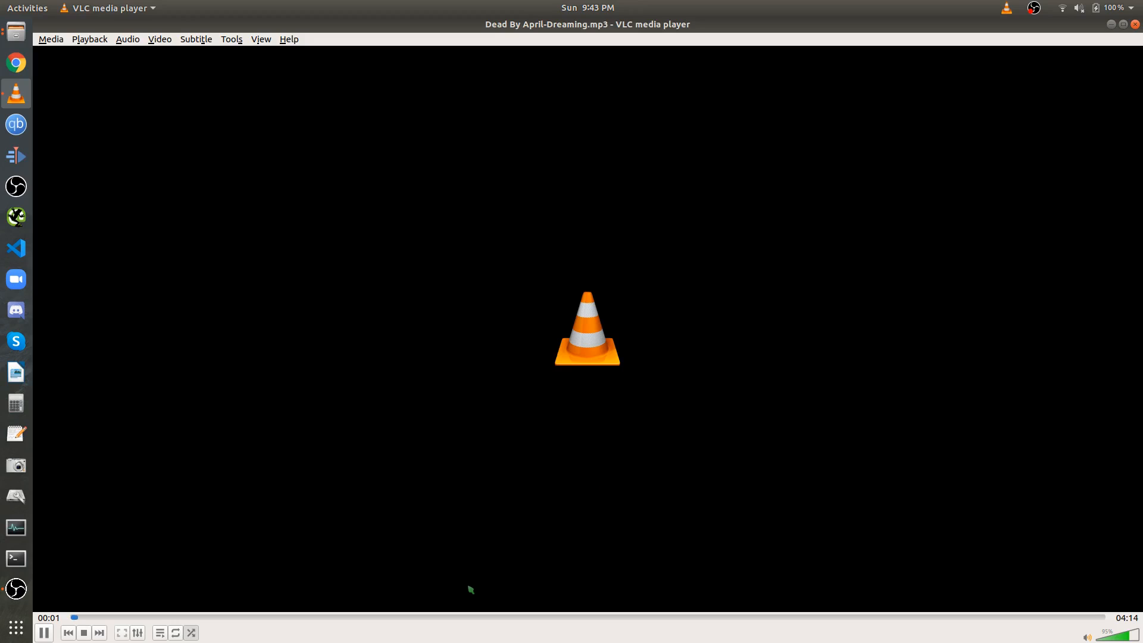
Skip ahead to about 01:06 and 02:52 in the converted Dreaming track to sample its sound, and close the player.
left_click(340, 617)
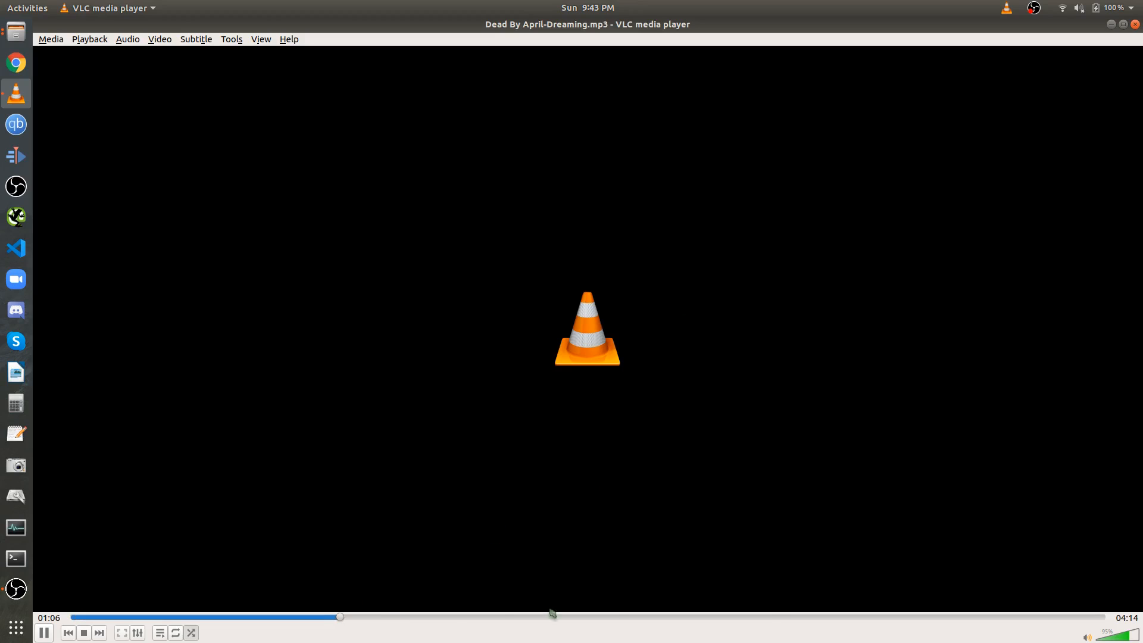
left_click(767, 617)
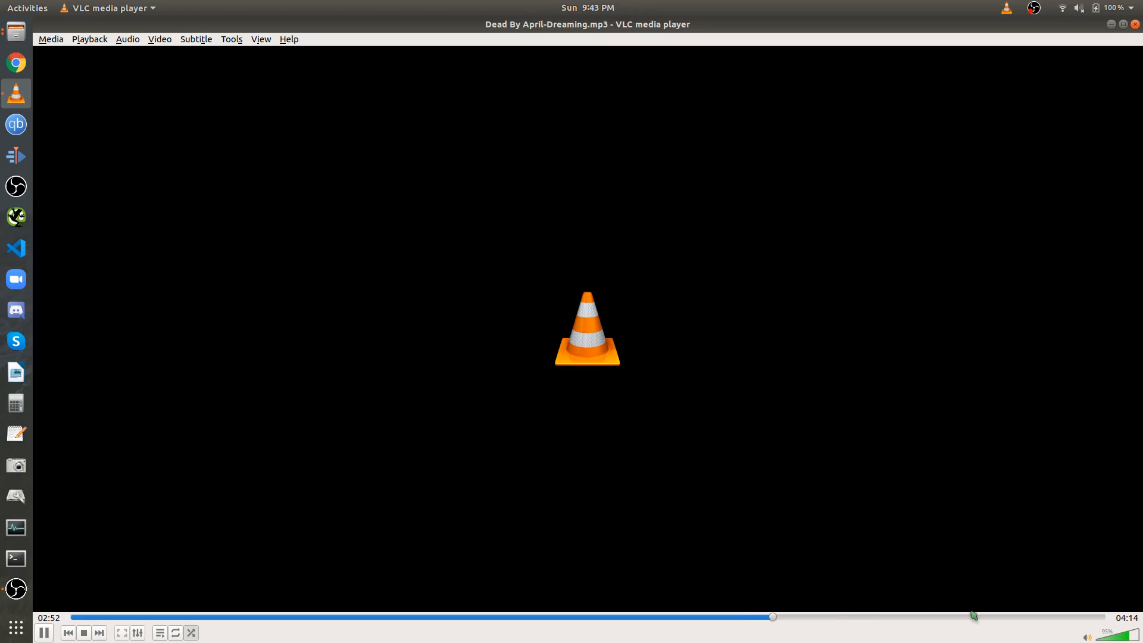
right_click(576, 30)
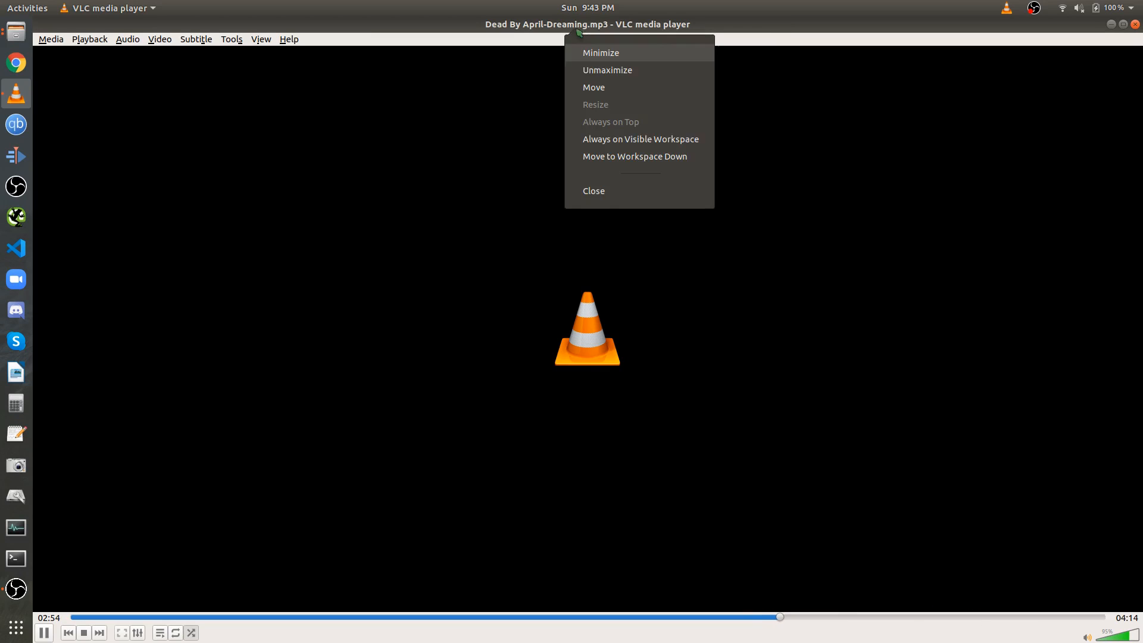
left_click(613, 198)
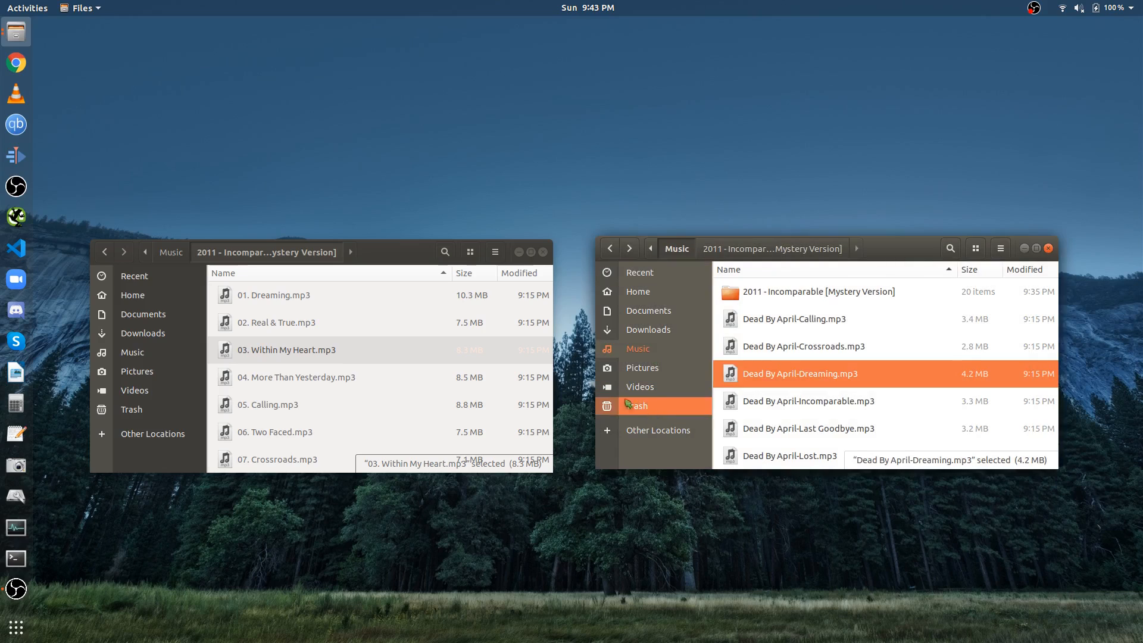
Close the original album folder window and the Music folder window.
left_click(543, 252)
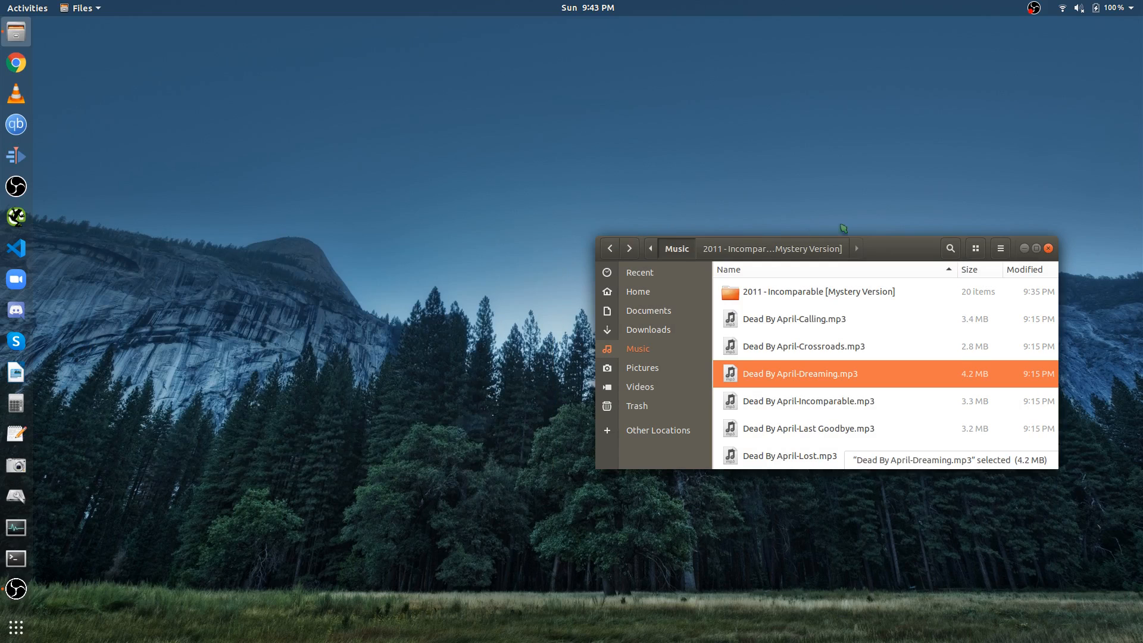
right_click(877, 245)
left_click(861, 406)
key("ctrl+w")
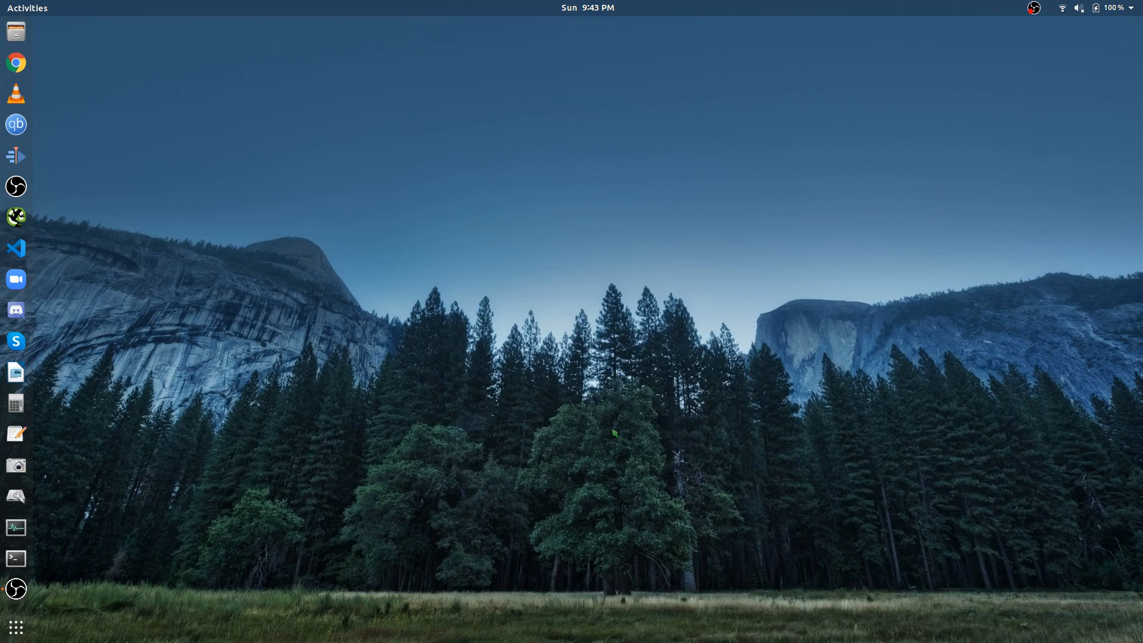
Launch EasyTAG and widen the file list by narrowing the folder tree beside it.
key("super")
type("easyt")
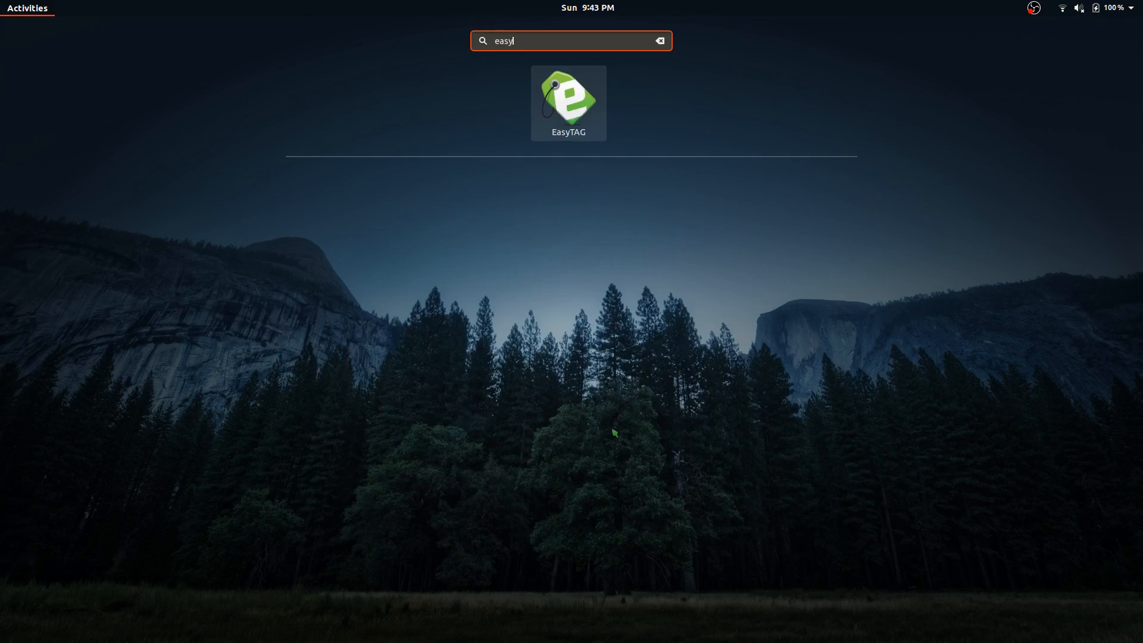
key("Return")
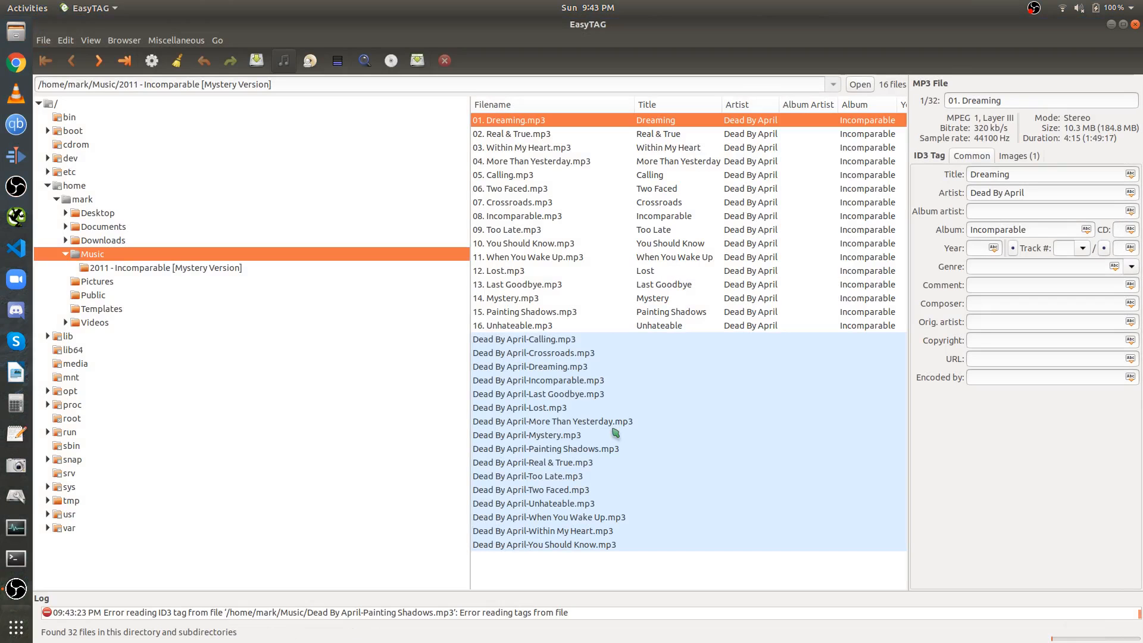
left_click_drag(471, 308, 372, 307)
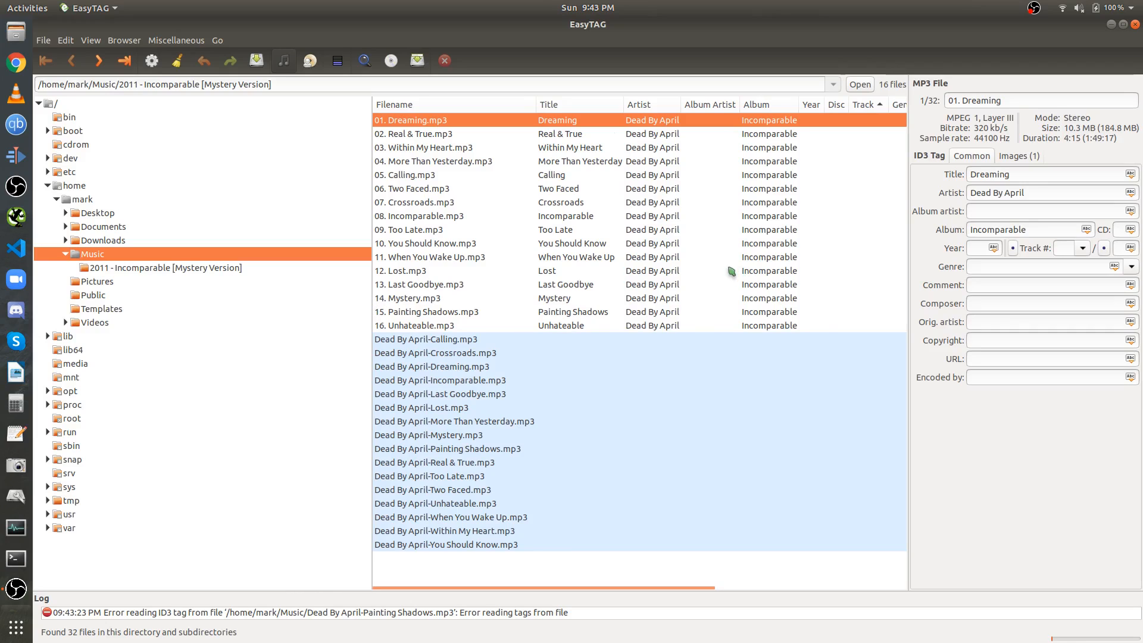
Reload the Music folder and select the converted files from Dead By April-Calling.mp3 through Dead By April-You Should Know.mp3.
left_click(158, 269)
left_click(125, 257)
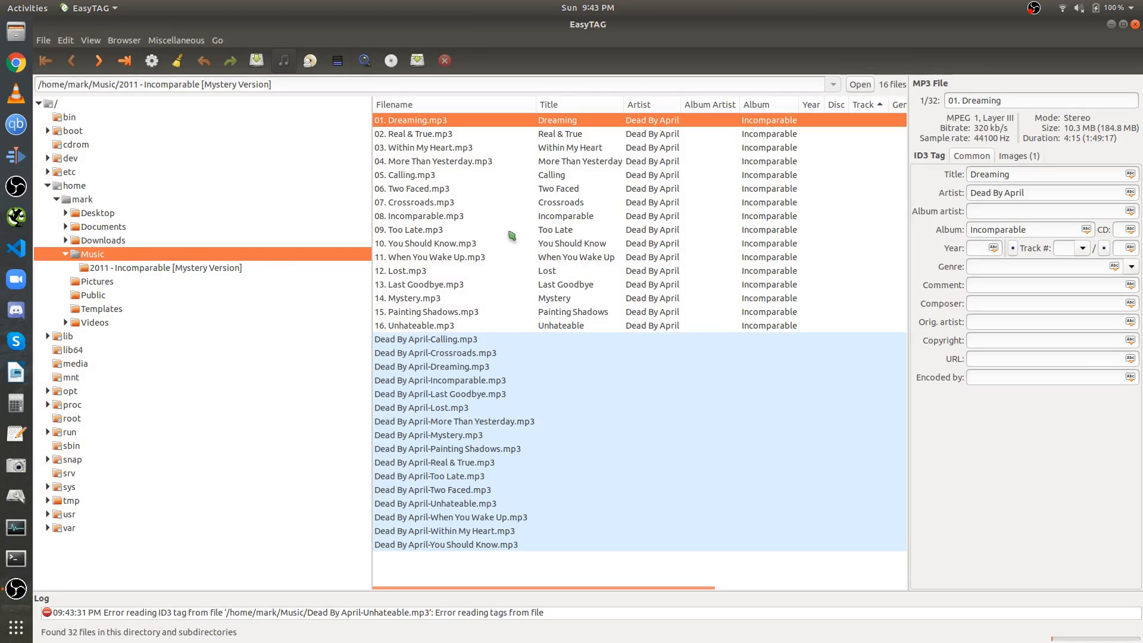
left_click(448, 340)
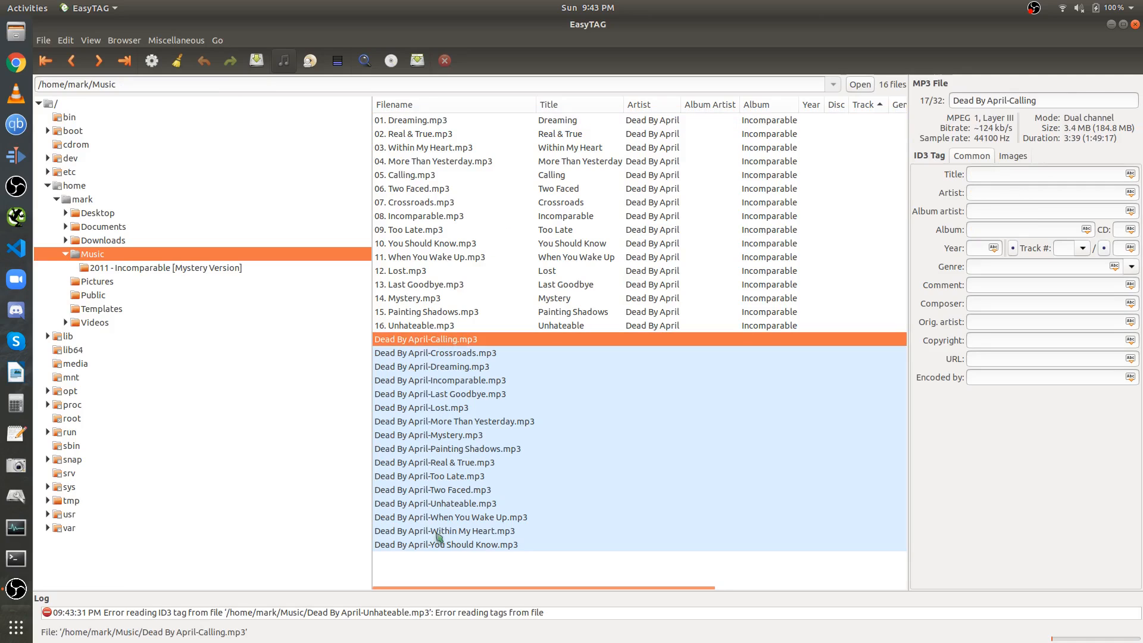
left_click(439, 545, "shift")
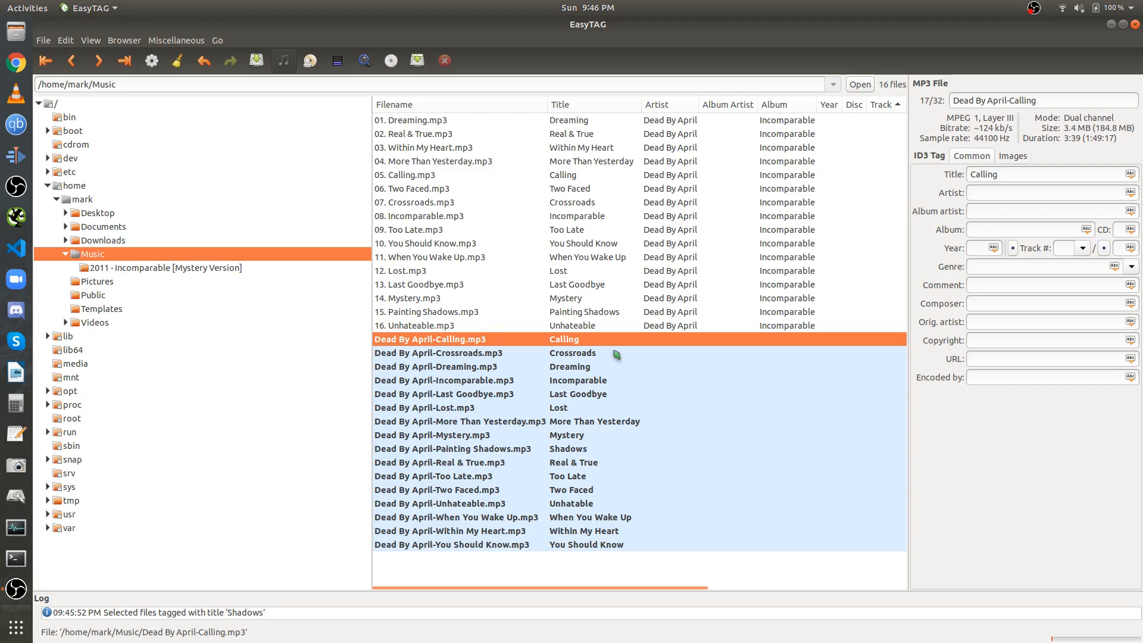
Go through the converted Dead By April files one by one and check the title tag of each against its file name.
key("Page_Down")
key("Page_Down")
key("Page_Down")
key("Page_Down")
key("Page_Down")
key("Page_Down")
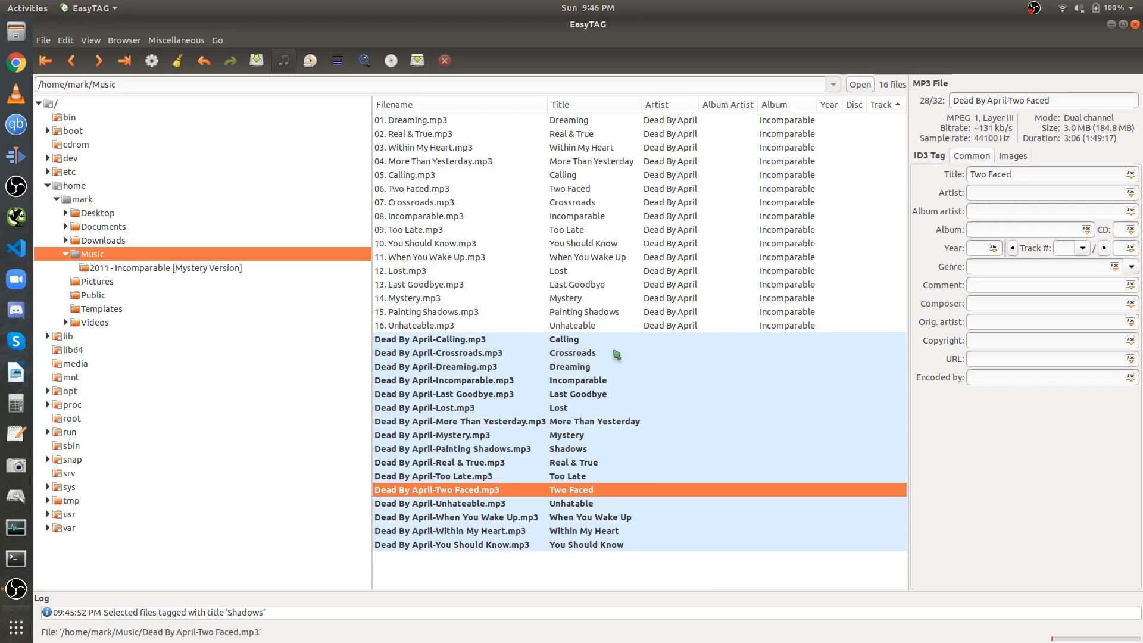
key("Page_Up")
key("Page_Up")
key("Page_Up")
key("Page_Up")
key("Page_Up")
key("Page_Up")
key("Page_Up")
key("Page_Up")
key("Page_Up")
key("Page_Up")
key("Page_Up")
key("Page_Up")
key("Page_Up")
key("Page_Up")
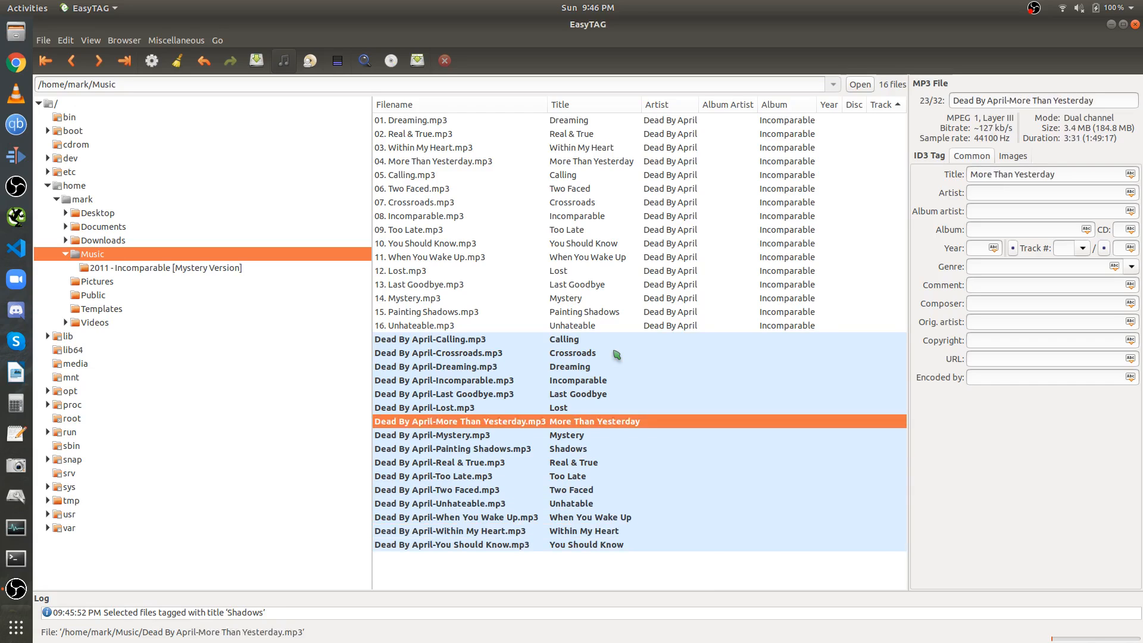
key("Page_Up")
key("Page_Down")
key("Page_Down")
key("Page_Down")
key("Page_Down")
key("Page_Down")
key("Page_Down")
key("Page_Down")
key("Page_Down")
key("Page_Down")
key("Page_Down")
key("Page_Down")
key("Page_Down")
key("Page_Up")
key("Page_Up")
key("Page_Up")
key("Page_Up")
key("Page_Up")
key("Page_Up")
key("Page_Up")
key("Page_Up")
key("Up")
key("Up")
key("Up")
key("Up")
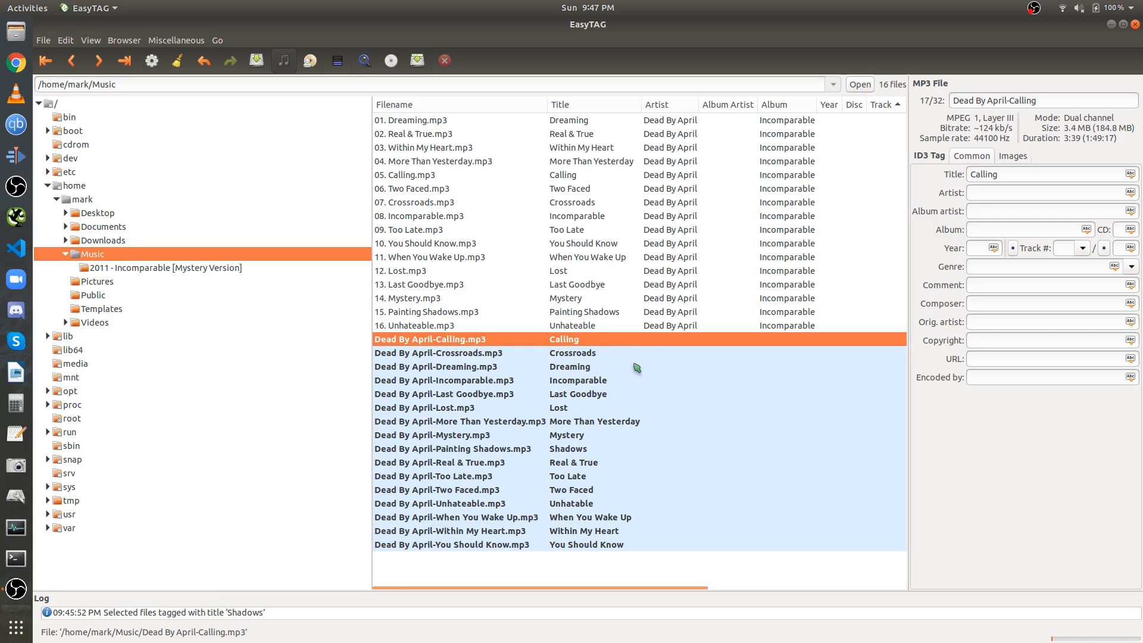
Select all the converted tracks and tag them with artist Dead By April and album Incomparable.
left_click(640, 546, "shift")
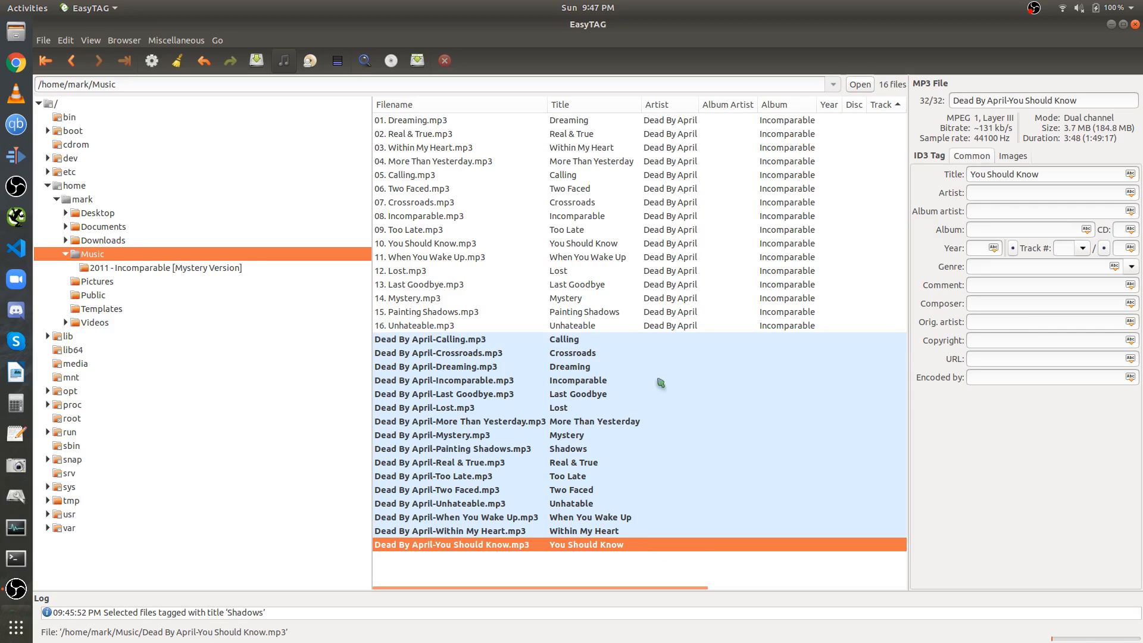
left_click(639, 346, "shift")
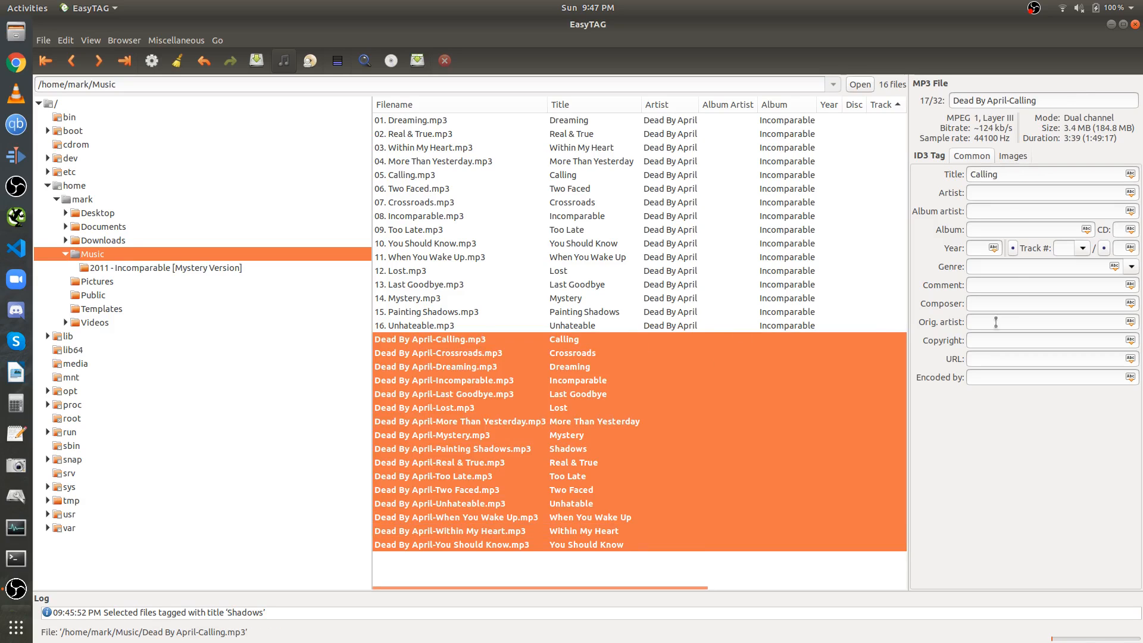
type("Dead By April")
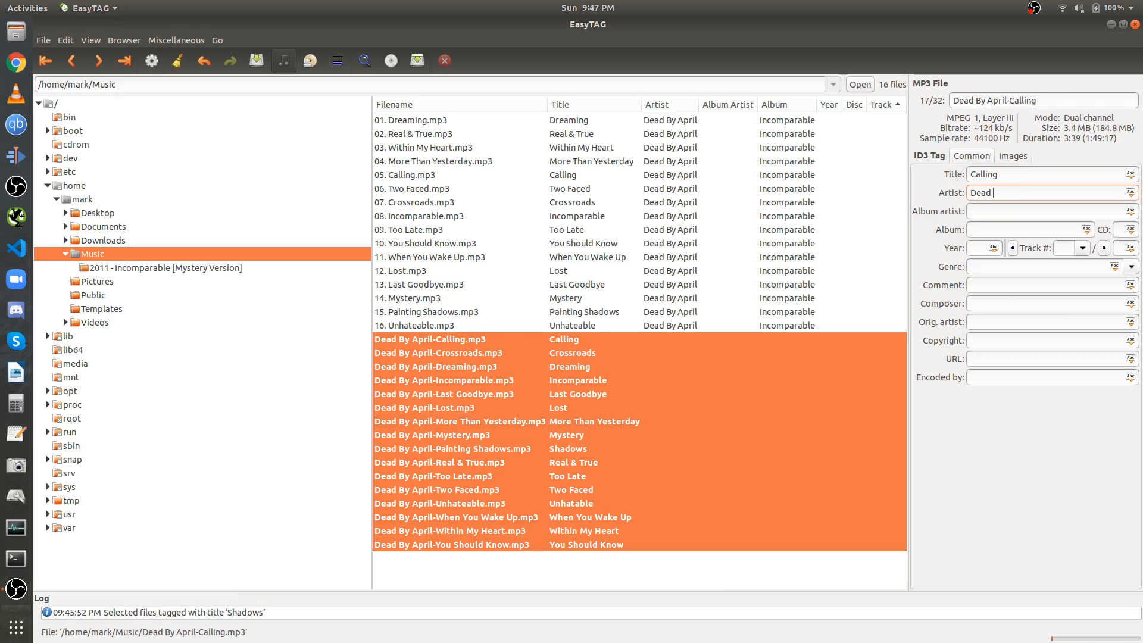
left_click(1038, 195)
left_click(1130, 193)
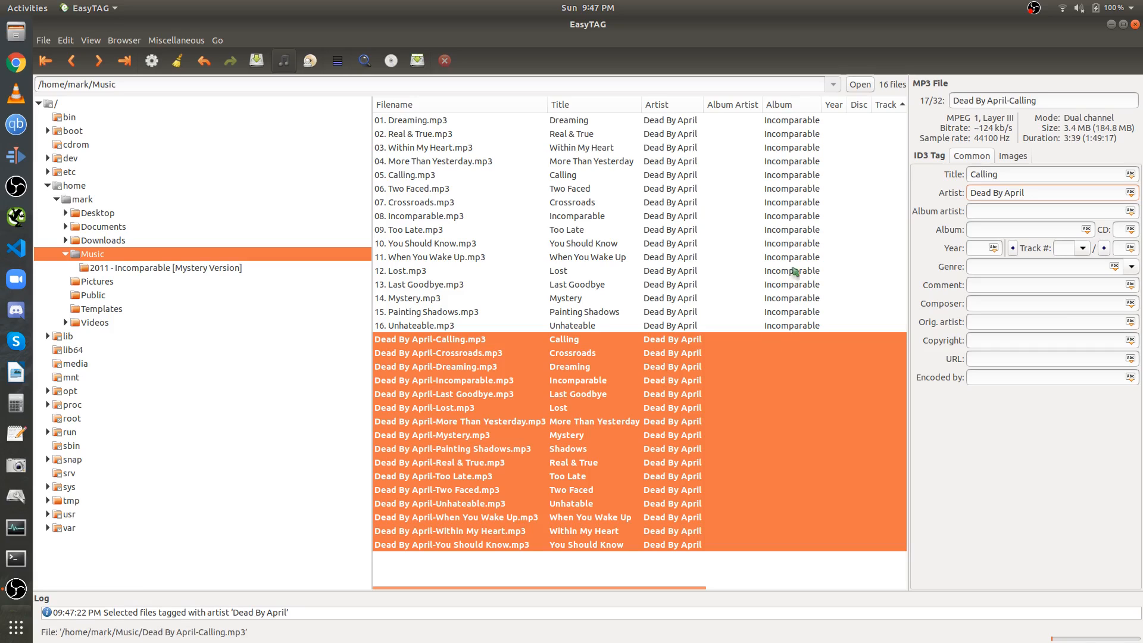
left_click(991, 230)
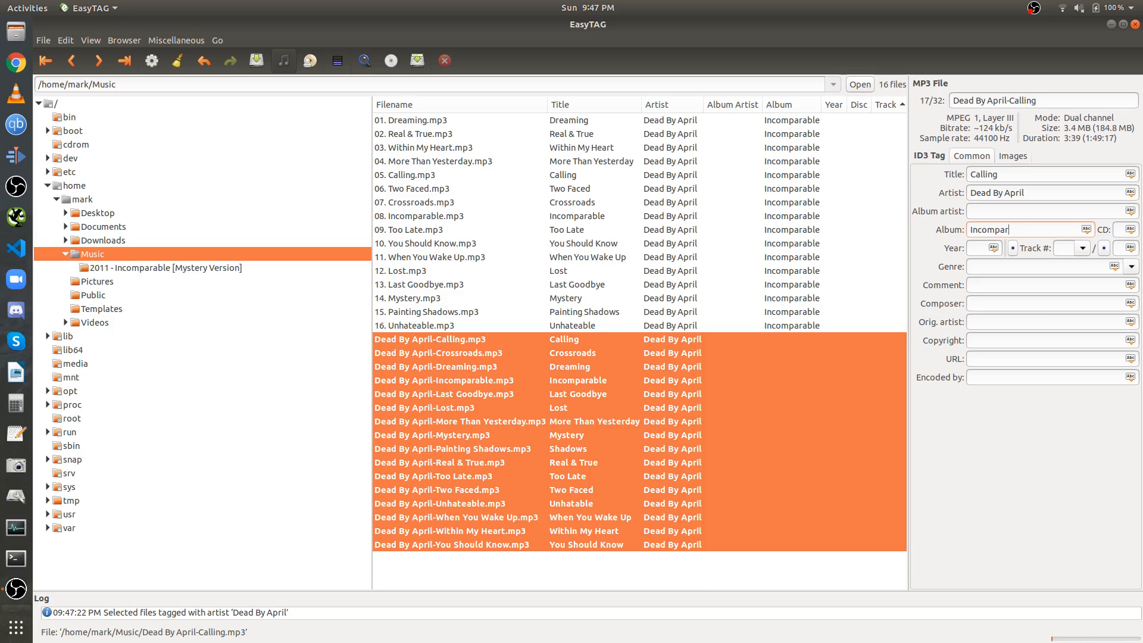
left_click(1086, 230)
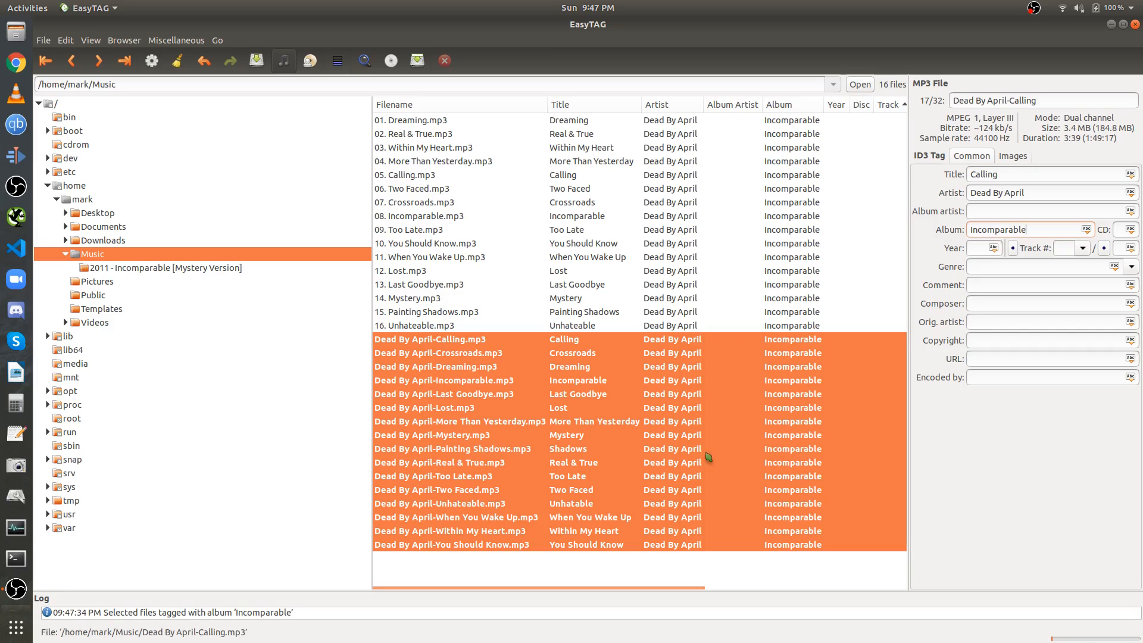
Add incomparable.jpeg from the Music folder as the cover image and apply it to all the selected converted tracks.
left_click(1012, 156)
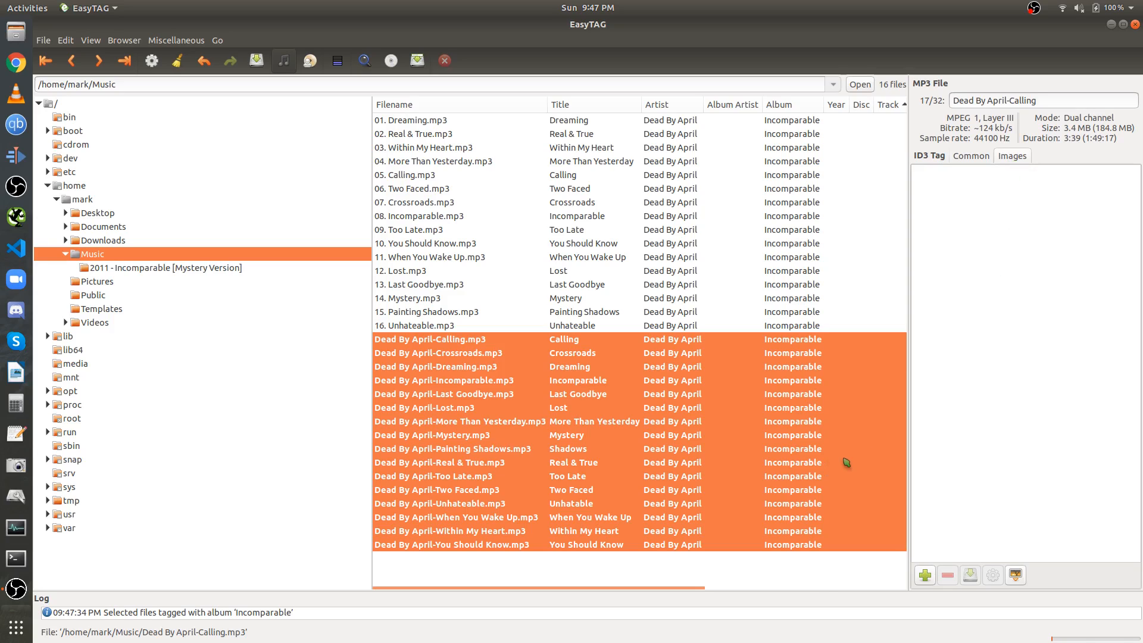
left_click(927, 575)
left_click(500, 238)
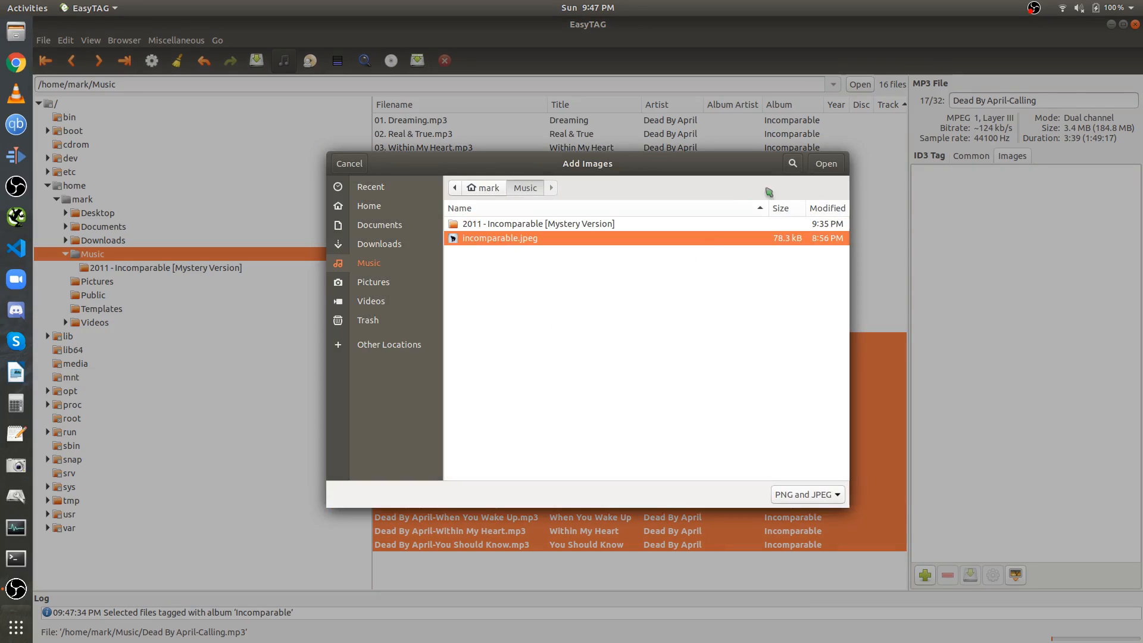
left_click(836, 167)
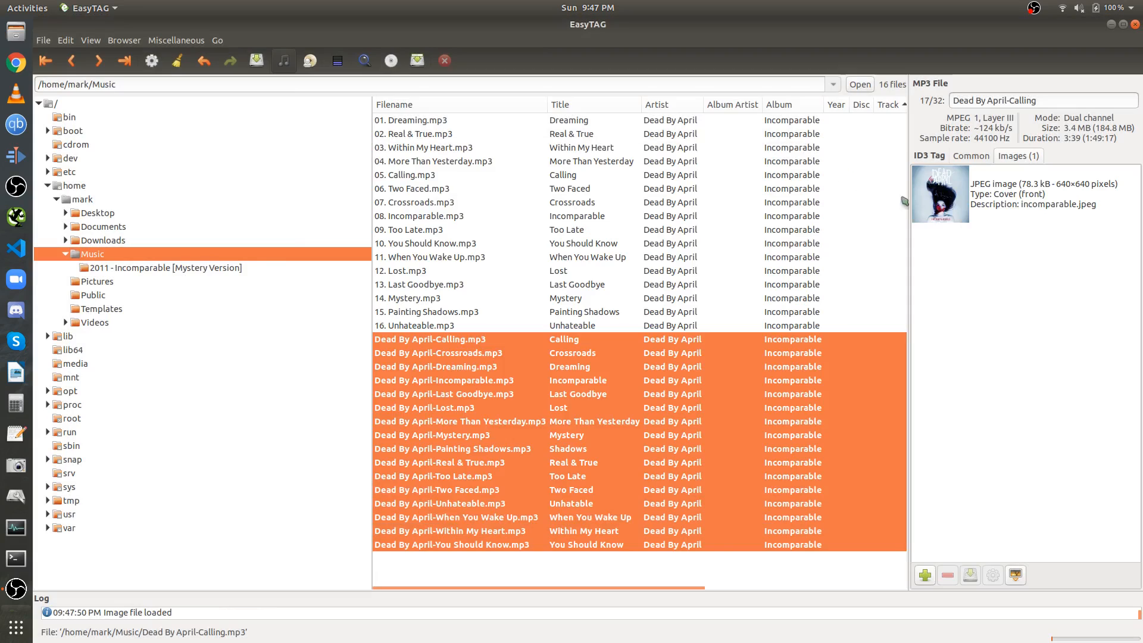
left_click(1015, 221)
left_click(1016, 574)
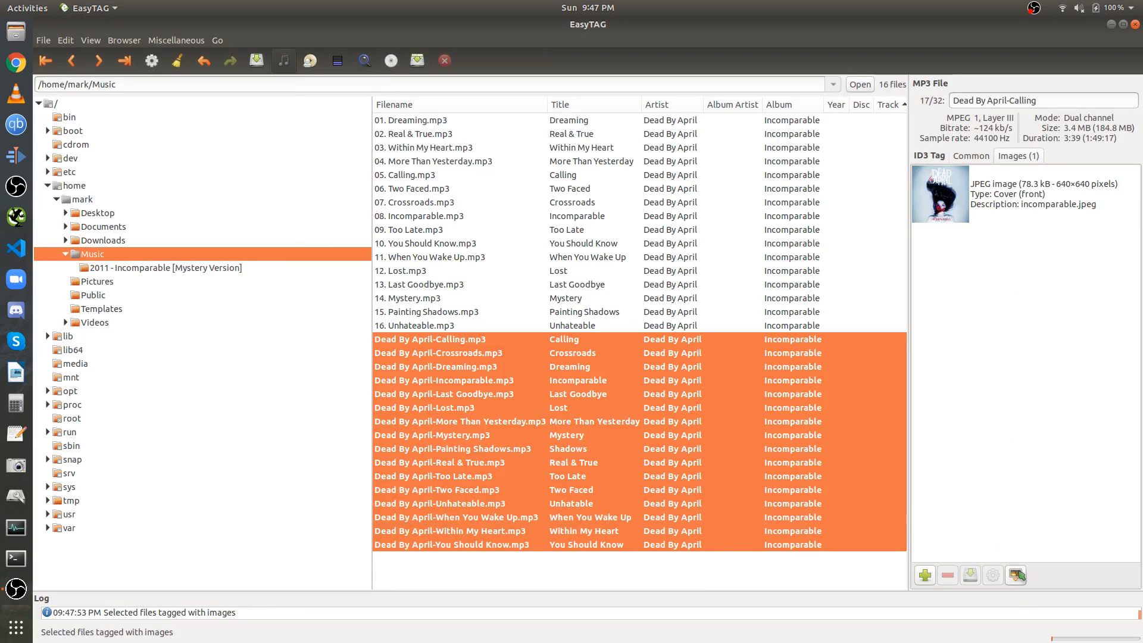
Step through the converted tracks and check each one's tag fields and attached cover image.
left_click(714, 436)
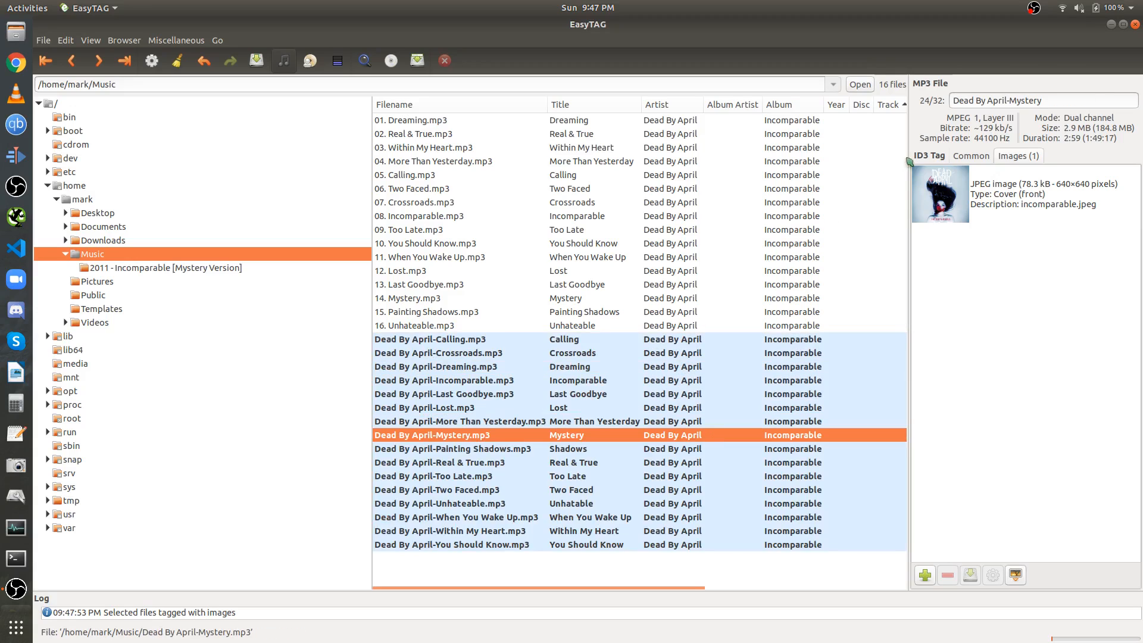
left_click(972, 156)
left_click(710, 424)
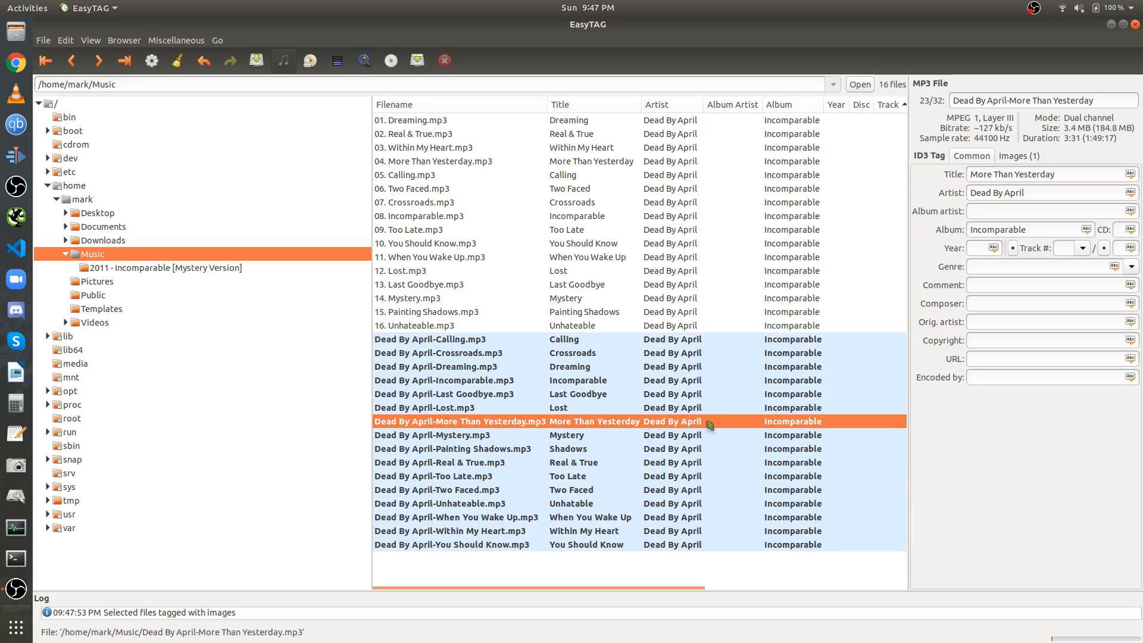
left_click(1004, 159)
key("Up")
key("Up")
key("Up")
key("Up")
key("Up")
key("Up")
key("Down")
key("Down")
key("Down")
key("Down")
key("Down")
key("Down")
key("Down")
key("Down")
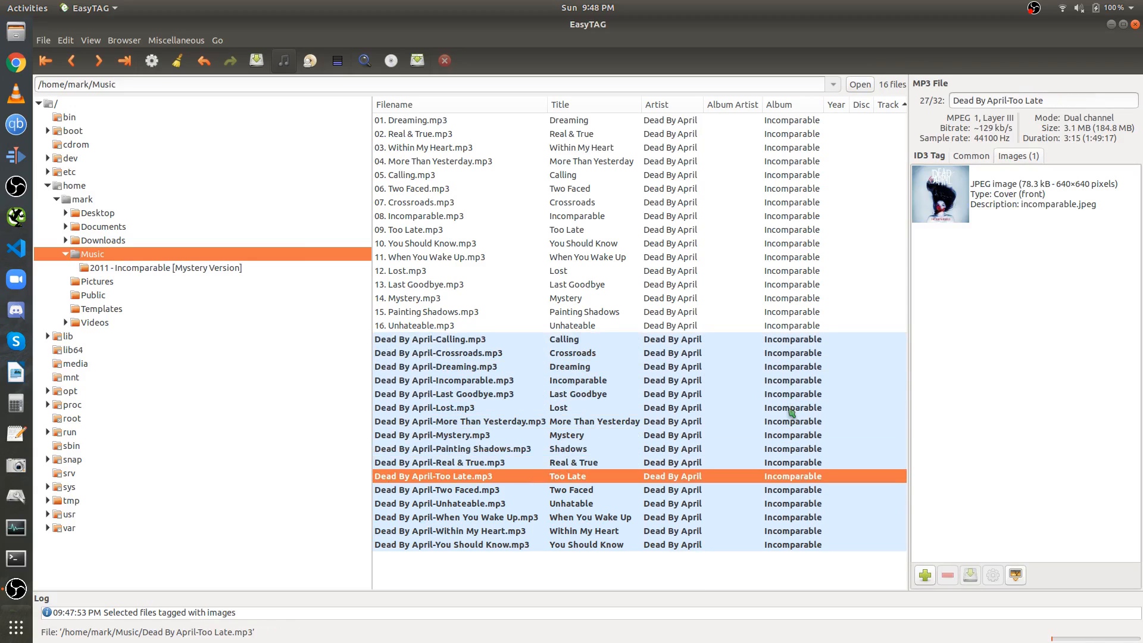
key("Down")
key("Down")
key("Down")
key("Down")
key("Up")
key("Up")
key("Up")
key("Up")
key("Up")
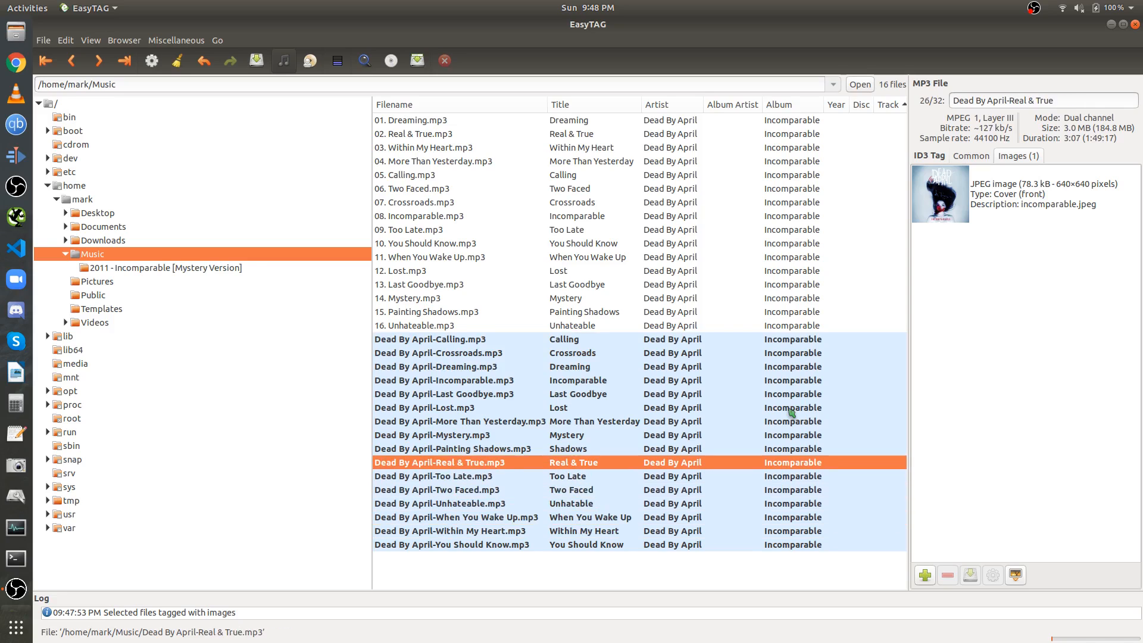
Review the common tag fields of Dead By April-Real & True.mp3, including title, artist, album, genre and composer.
left_click(972, 157)
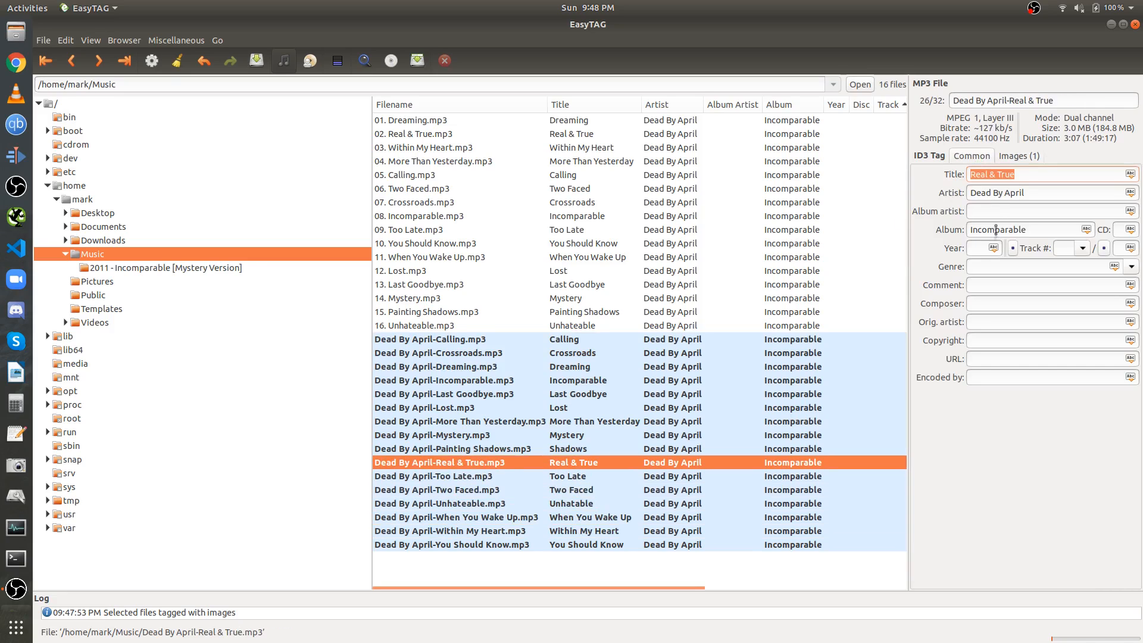
left_click(985, 268)
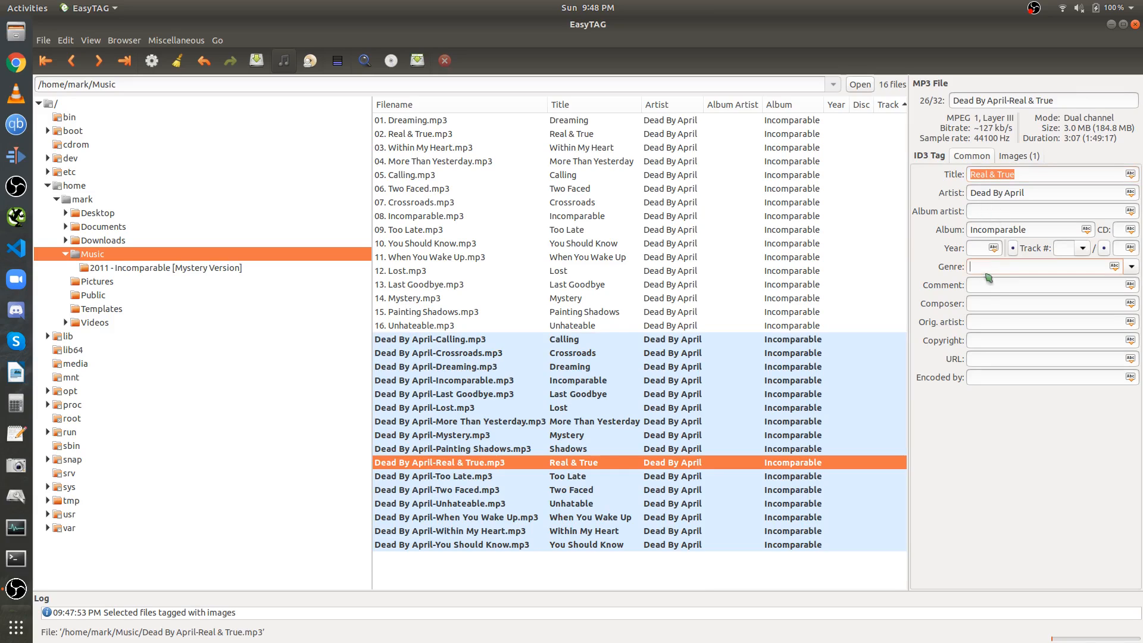
left_click(985, 305)
left_click(986, 172)
left_click(987, 193)
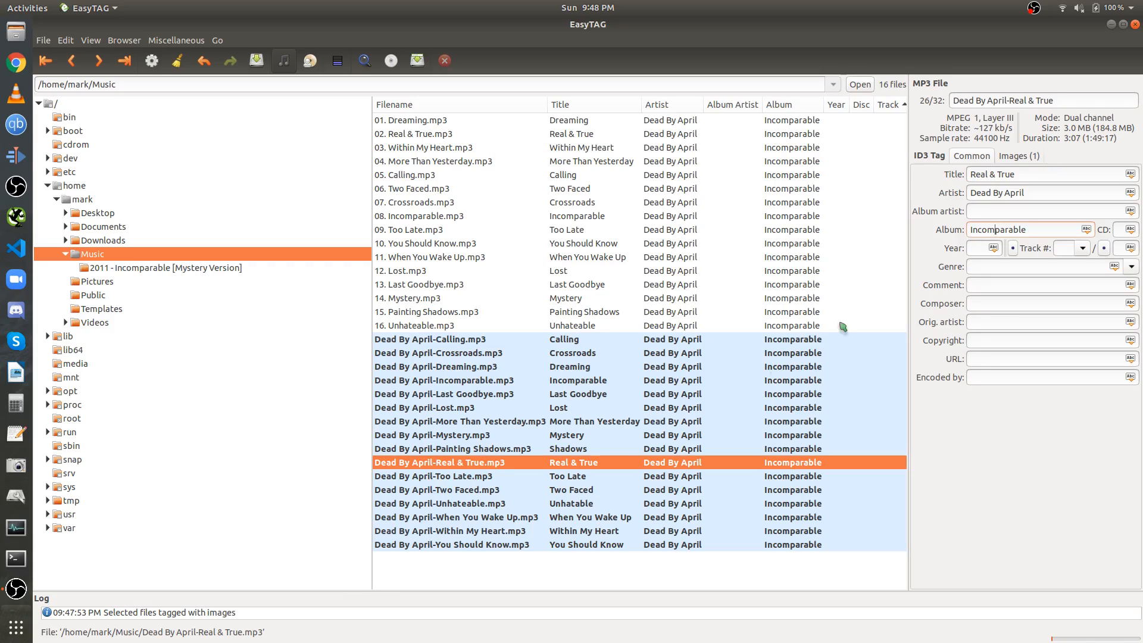
Save the tag changes to the converted files and close EasyTAG.
left_click(632, 392)
left_click(509, 422)
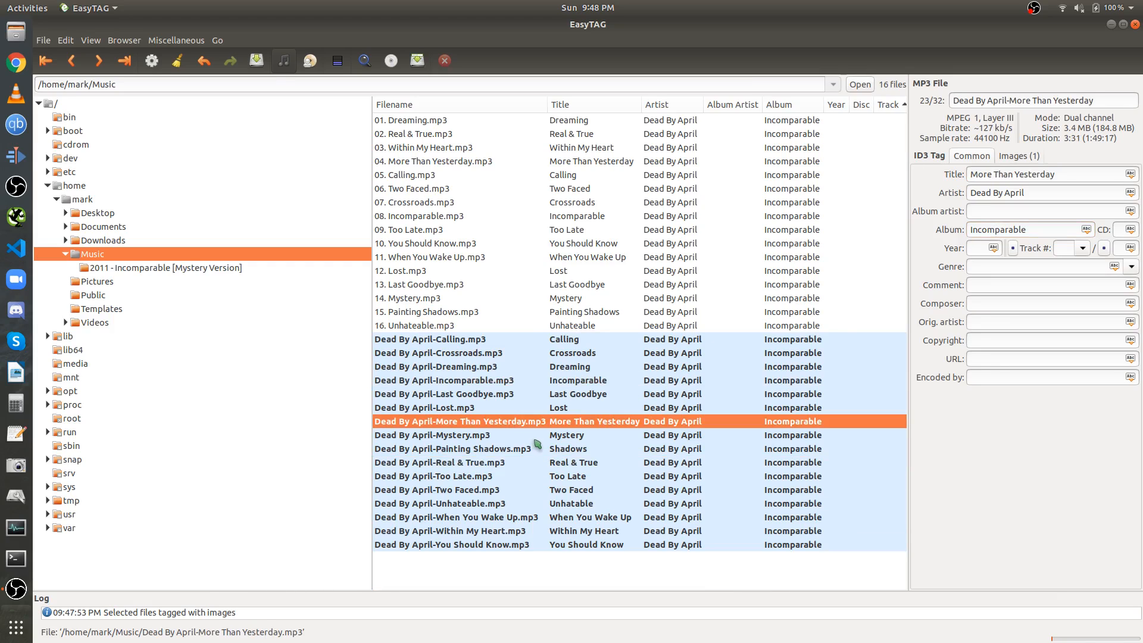
key("ctrl+s")
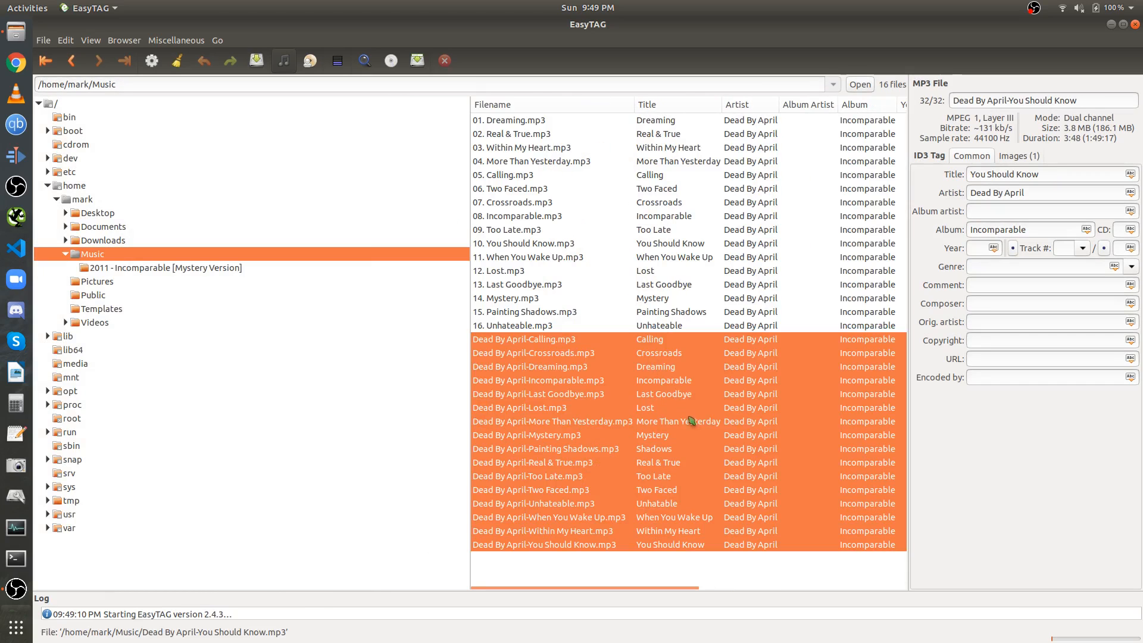
left_click(1135, 25)
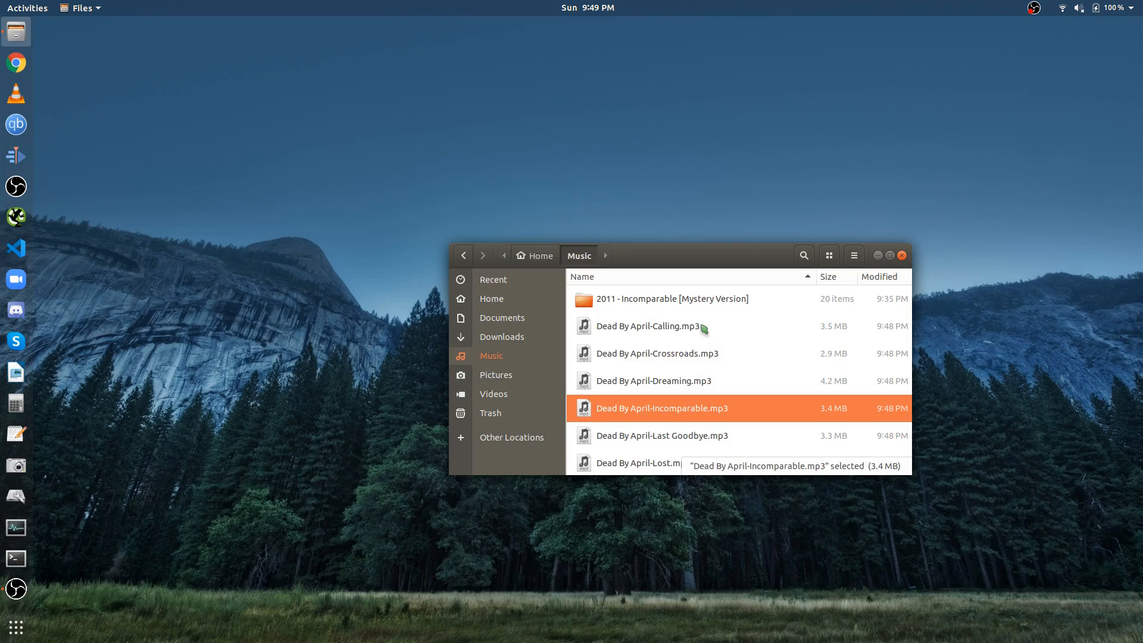
Play the tagged Dead By April-Real & True.mp3 from the Music folder in VLC to check its cover art and title, and close the player.
left_click(496, 374)
left_click(492, 356)
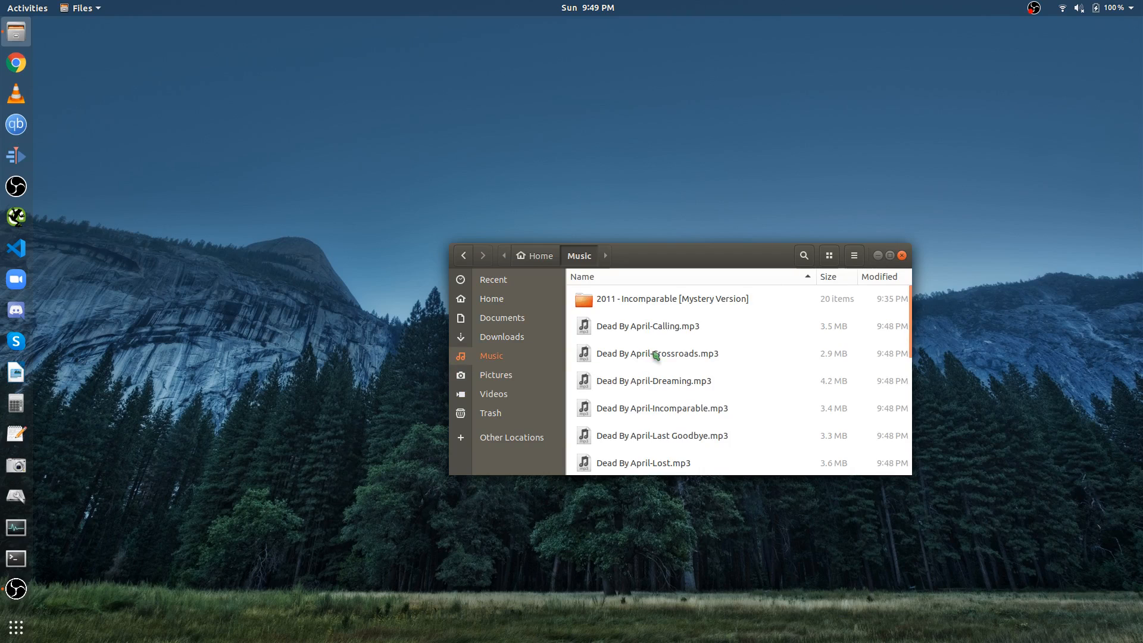
scroll(666, 358, "down", 5)
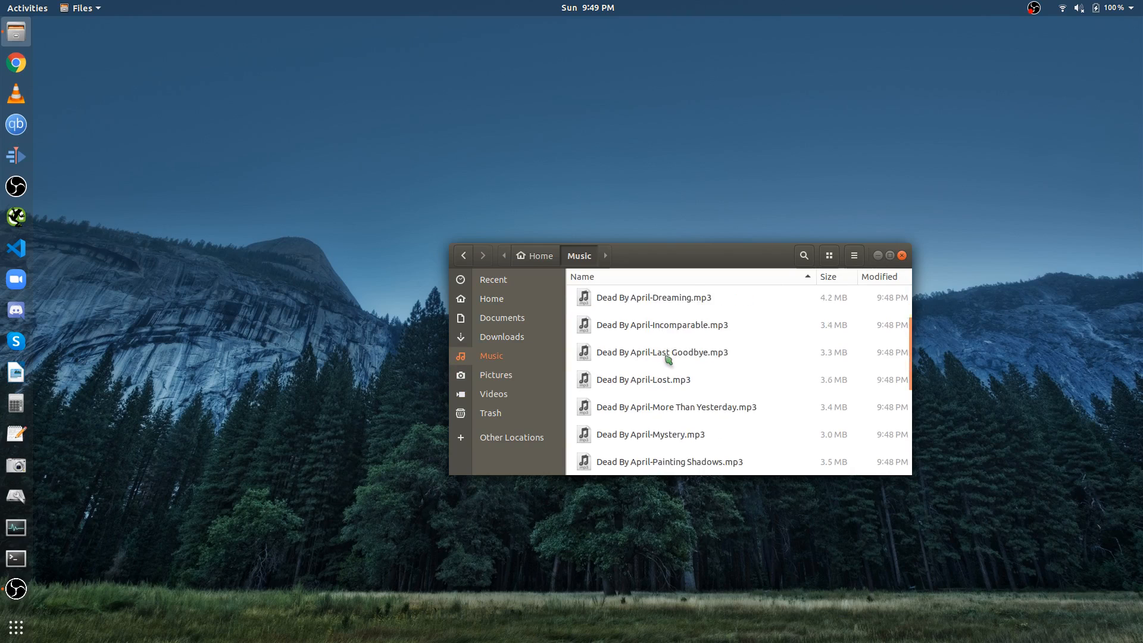
double_click(664, 406)
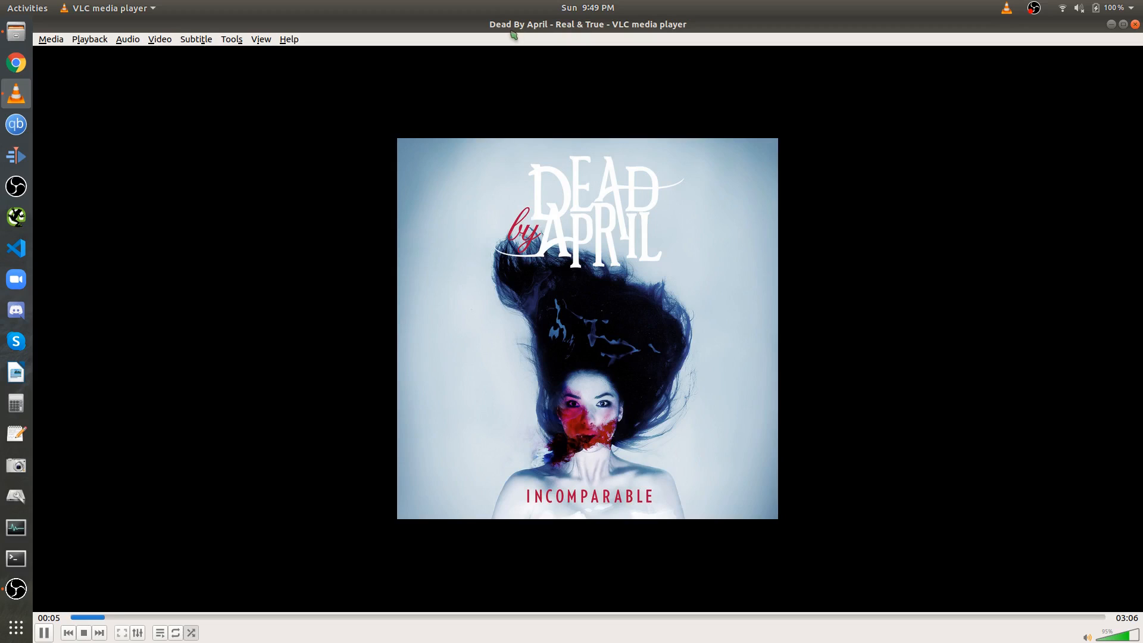
right_click(644, 33)
left_click(684, 190)
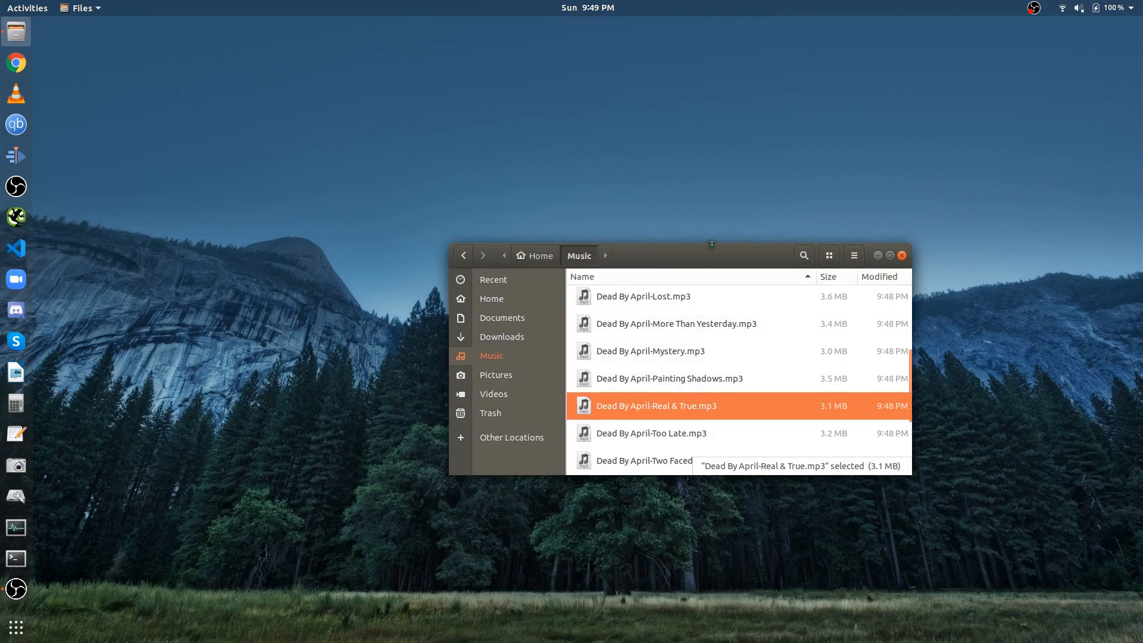
left_click_drag(701, 262, 607, 255)
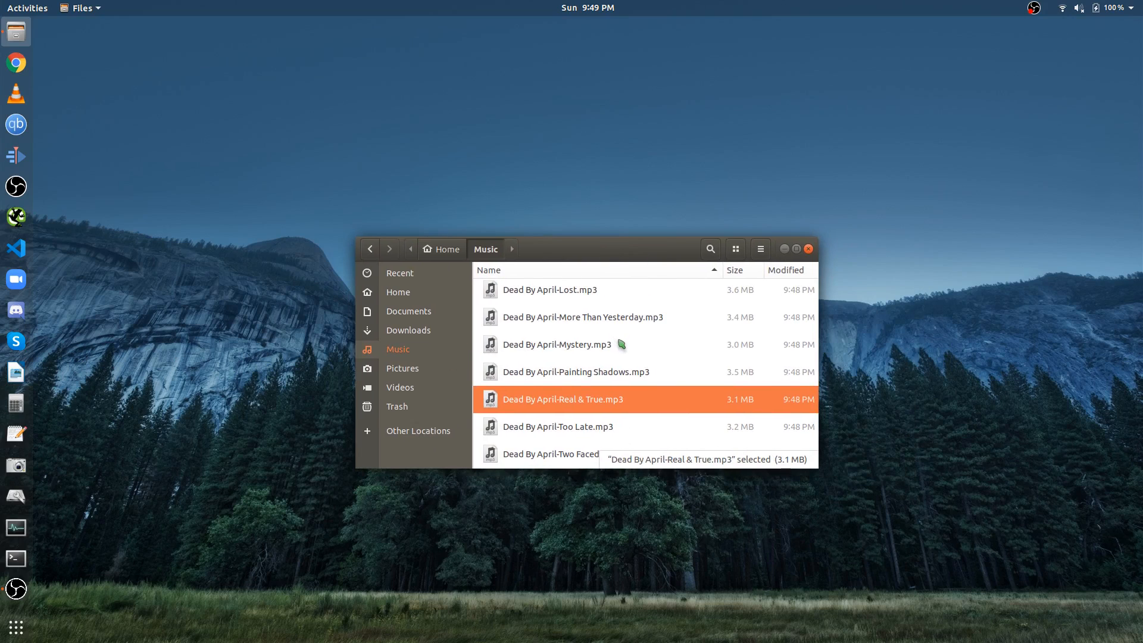